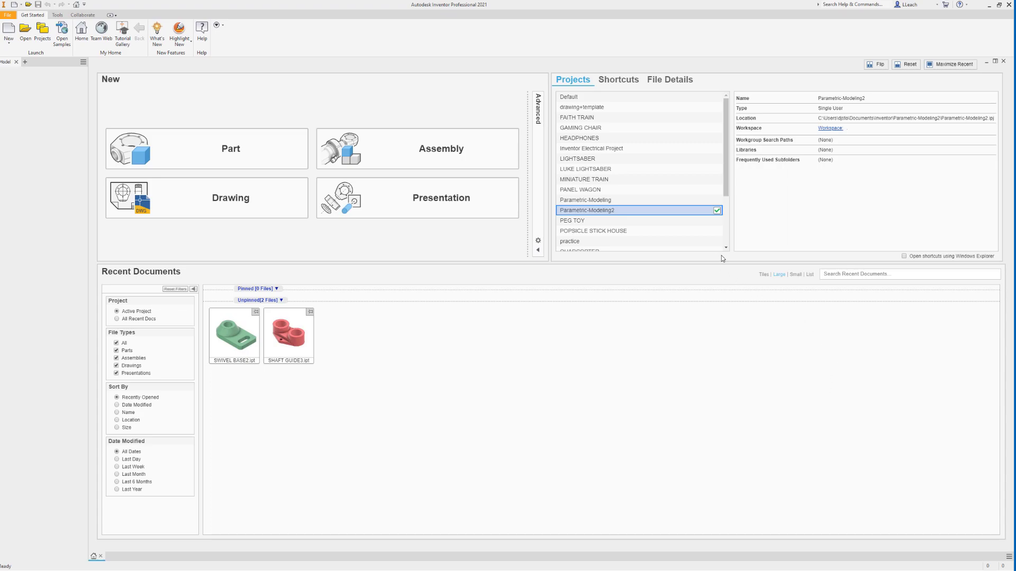
# Create a new blank part from the English Standard (in).ipt template
pyautogui.click(9, 41)
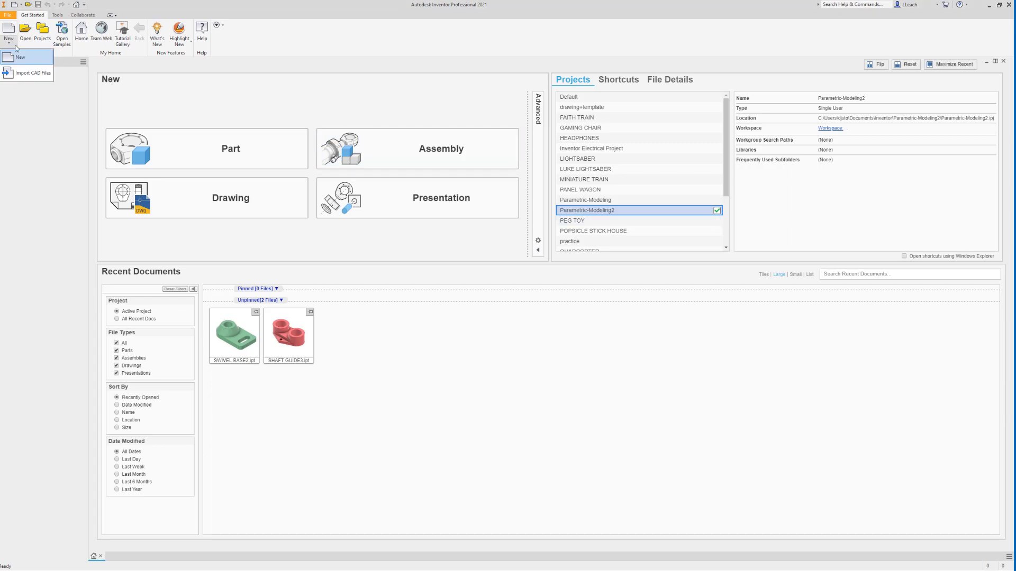
pyautogui.click(21, 62)
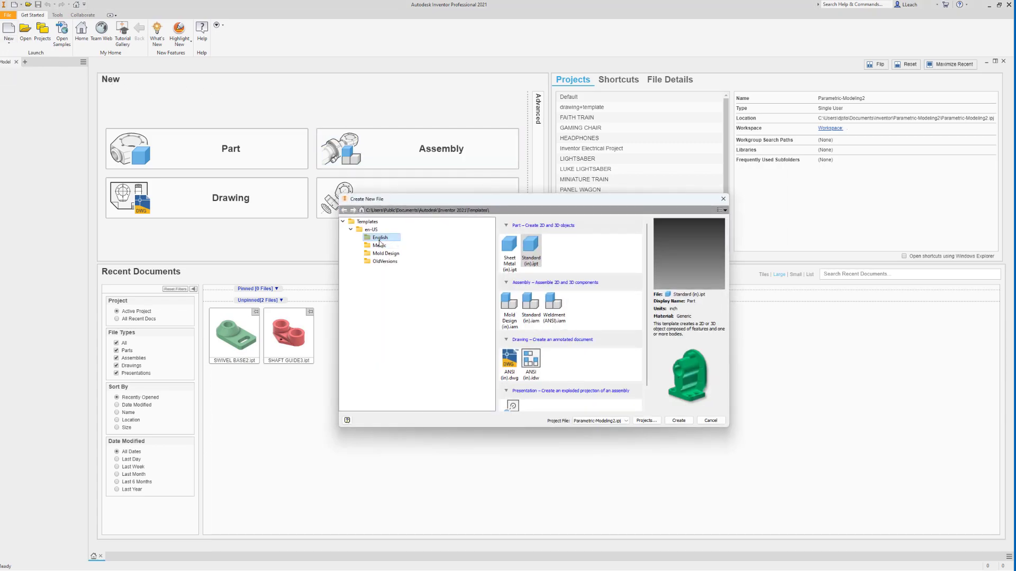
pyautogui.click(530, 248)
pyautogui.click(681, 421)
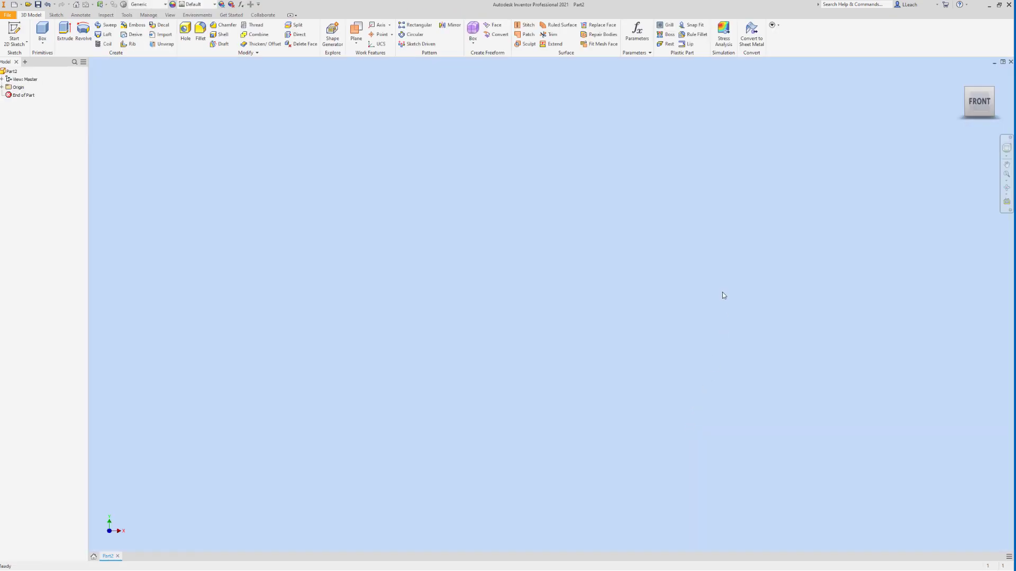
# Start a new 2D sketch on the XY plane
pyautogui.click(16, 44)
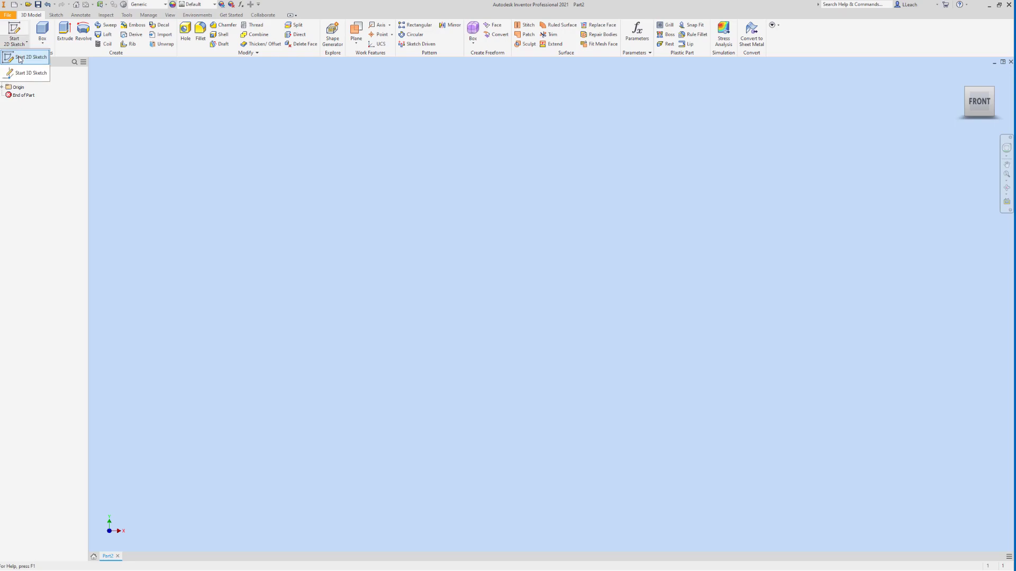
pyautogui.click(24, 57)
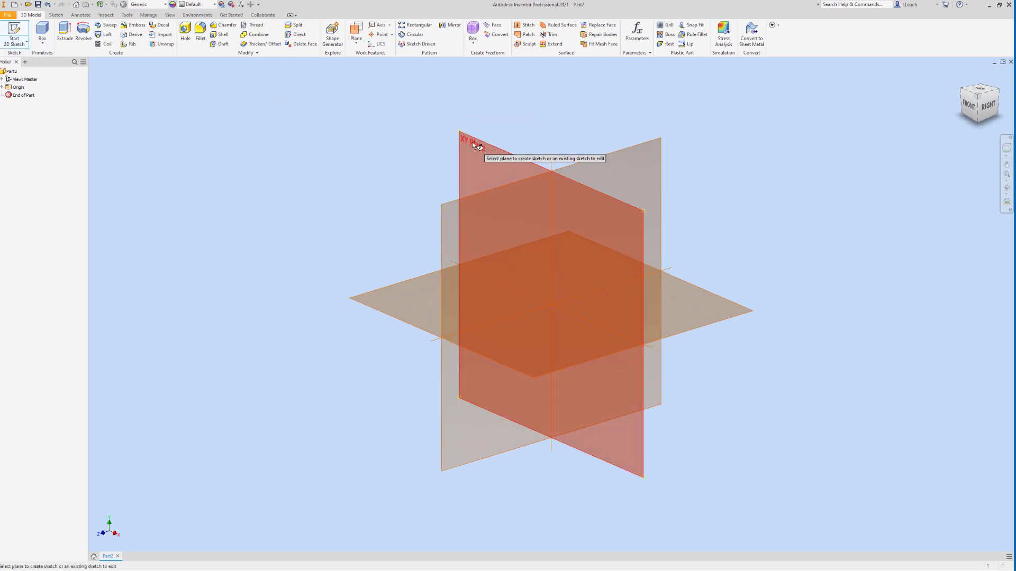
pyautogui.click(480, 149)
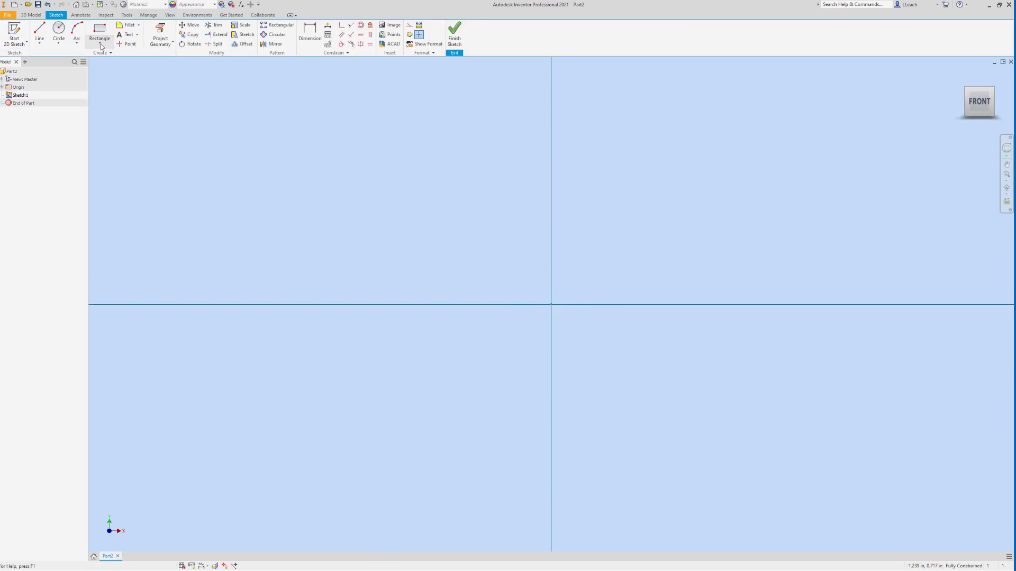
# Draw a center-point rectangle at the origin, 3 wide by 2.25 tall
pyautogui.click(100, 46)
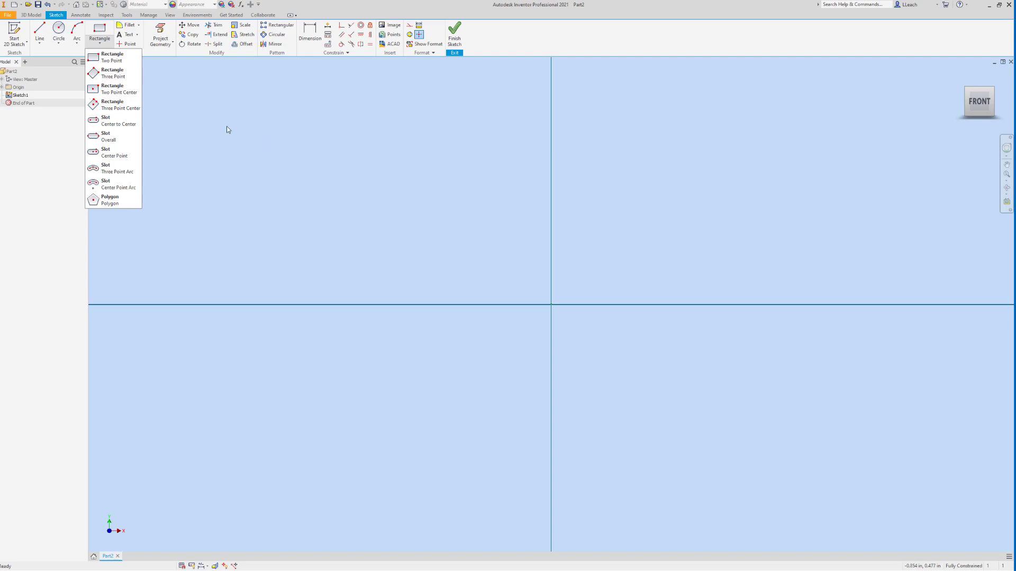
pyautogui.click(121, 96)
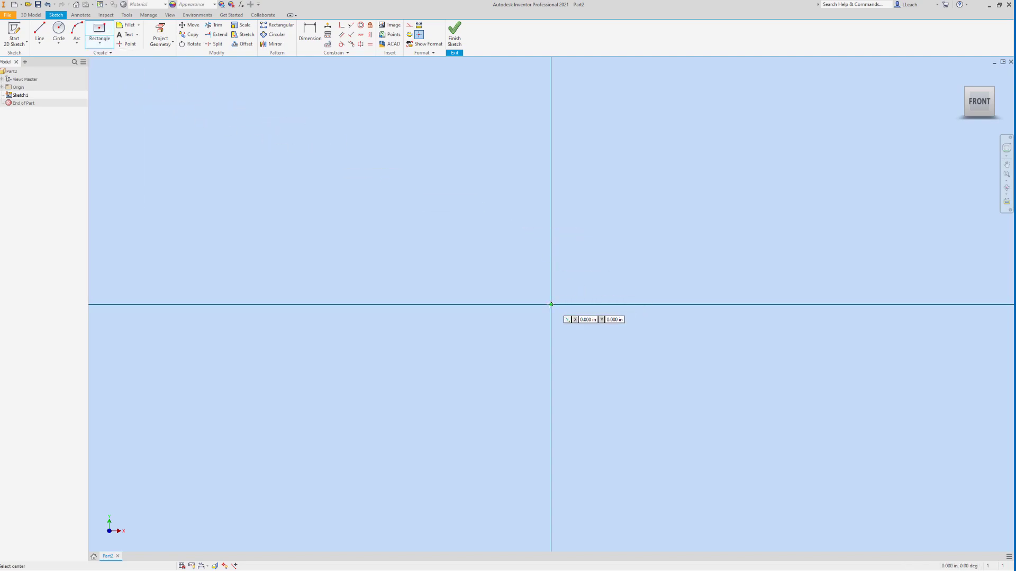
pyautogui.click(550, 305)
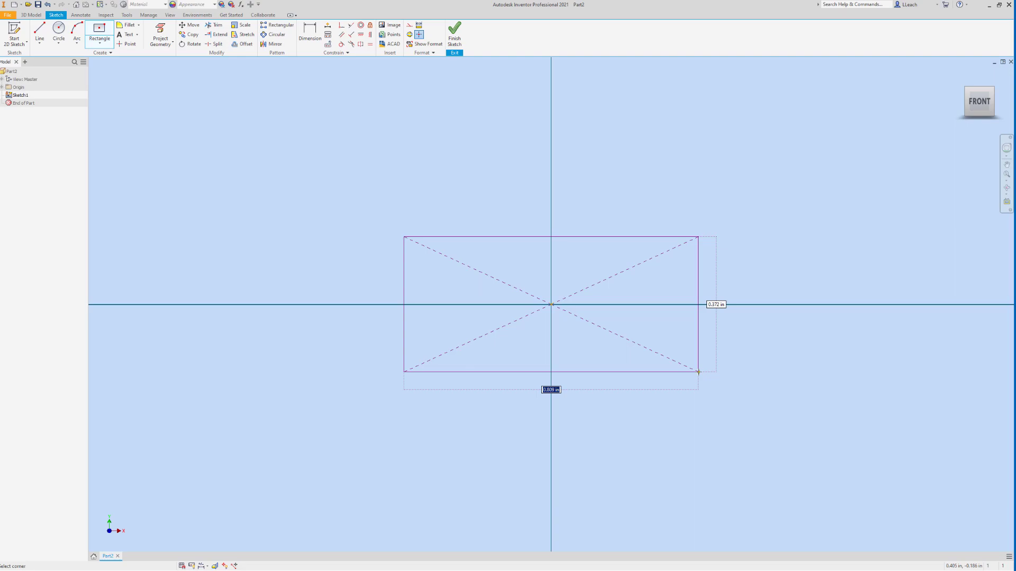
pyautogui.write('3')
pyautogui.press('Tab')
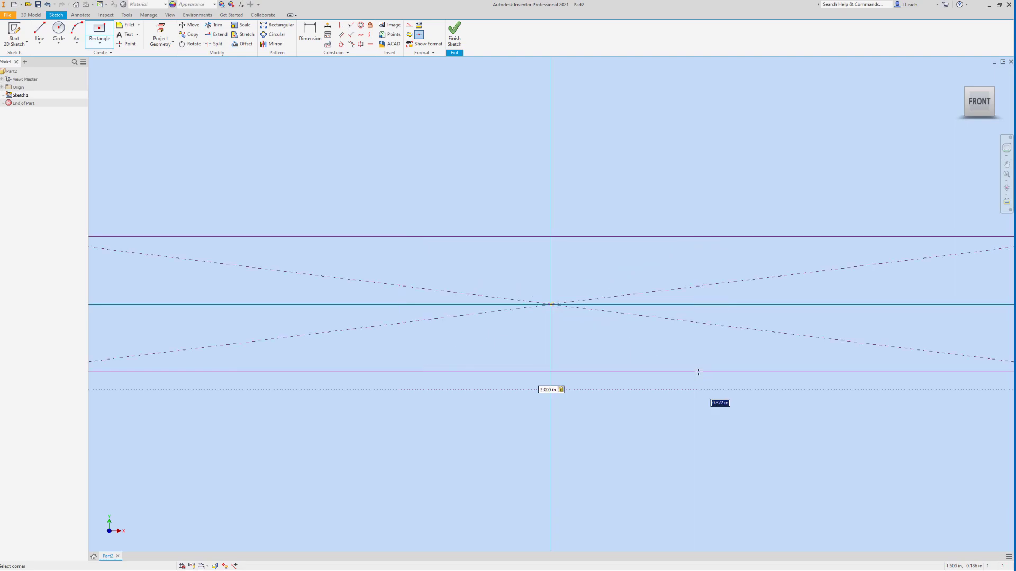
pyautogui.write('2.25')
pyautogui.press('Tab')
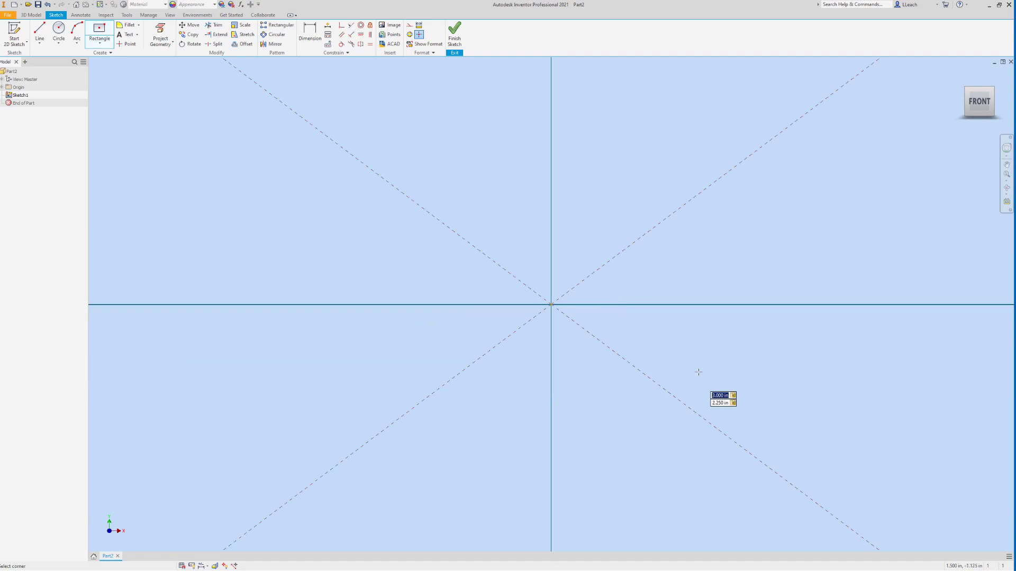
pyautogui.press('Return')
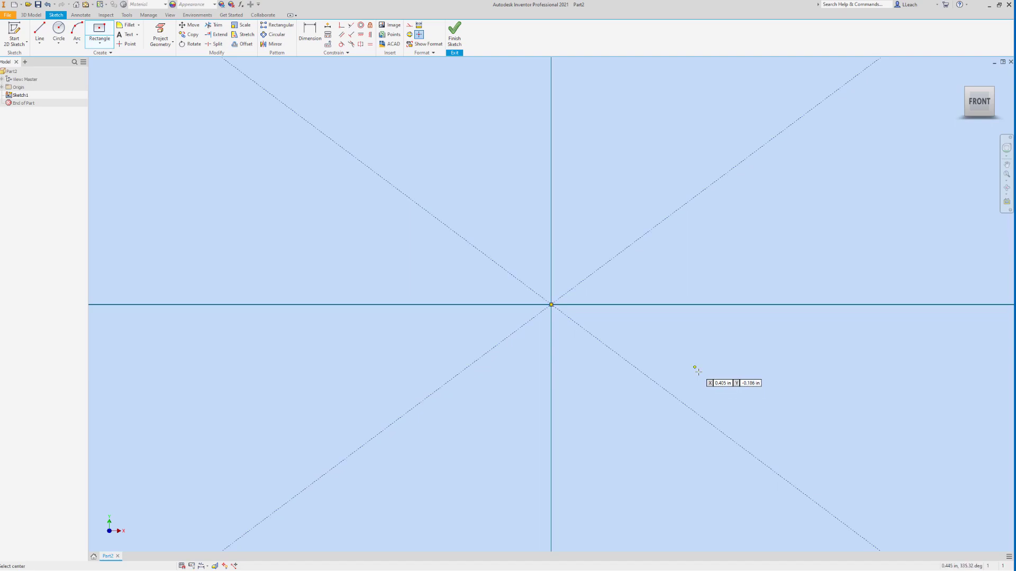
# End the rectangle command and move the 2.250 and 3.000 dimensions outward
pyautogui.scroll(-5, 609, 325)
pyautogui.moveTo(609, 326); pyautogui.dragTo(532, 315, button='middle')
pyautogui.press('Escape')
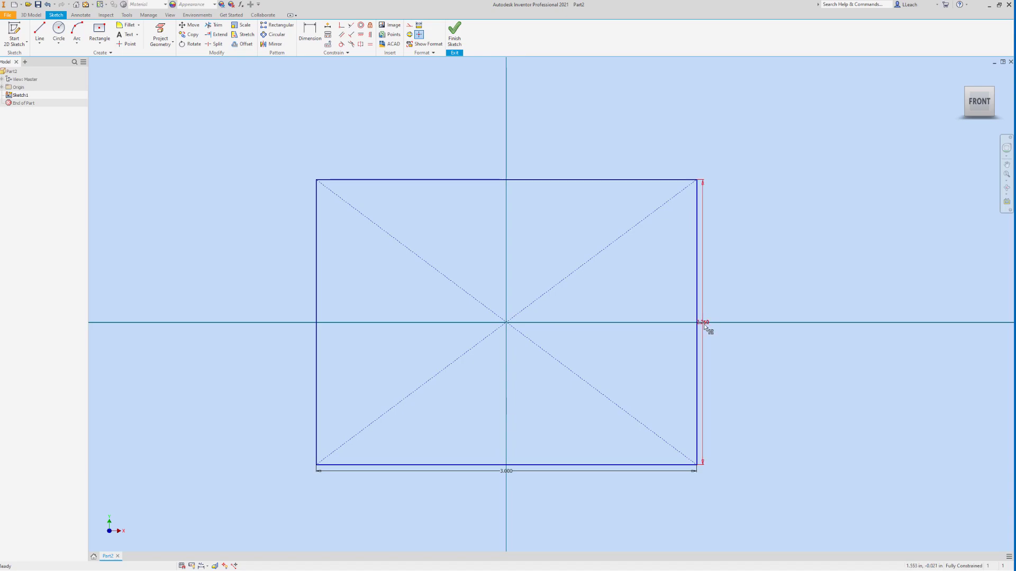
pyautogui.moveTo(709, 330); pyautogui.dragTo(738, 325)
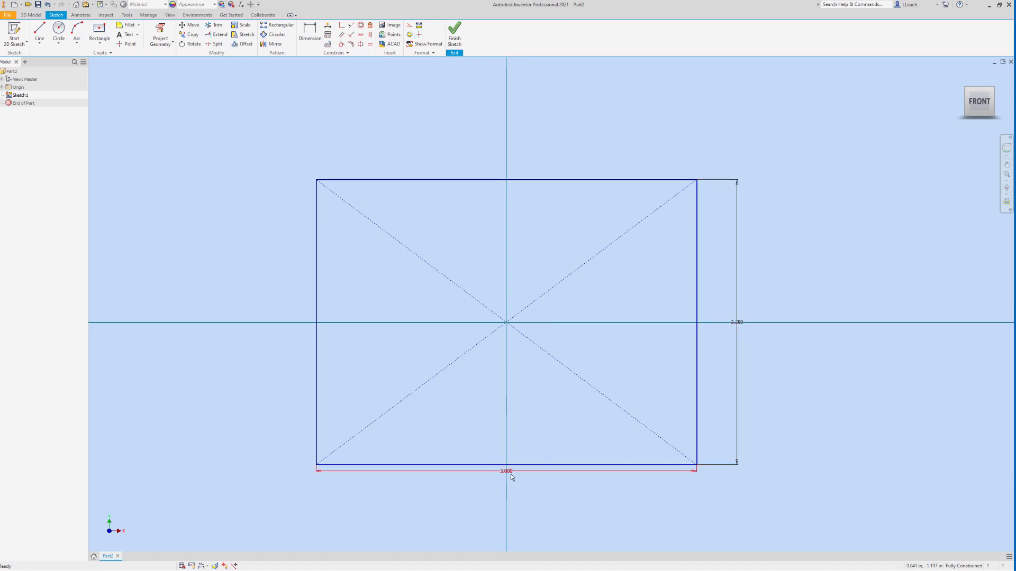
pyautogui.moveTo(510, 481); pyautogui.dragTo(510, 494)
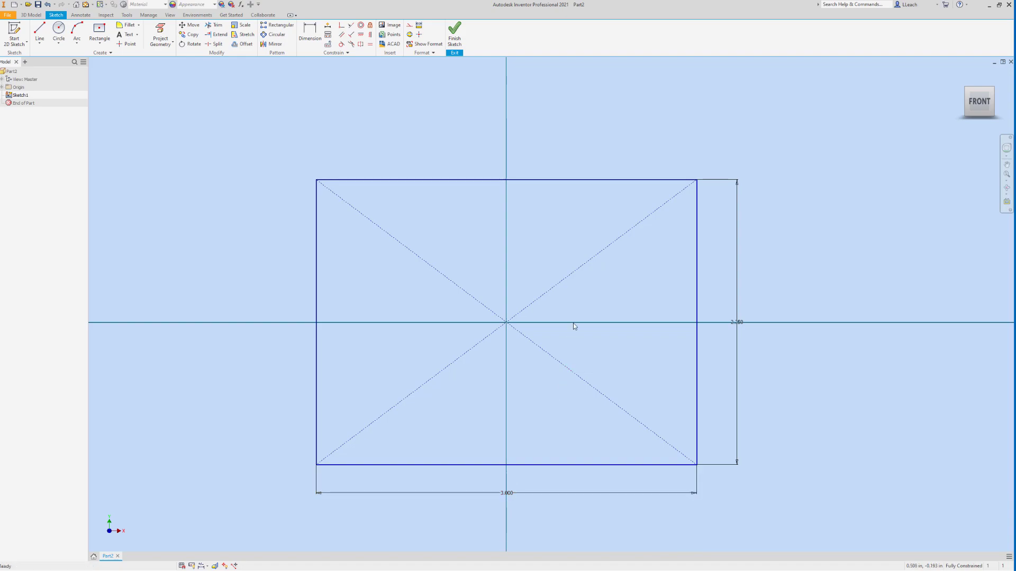
# Finish the sketch and extrude the rectangle 2 in symmetrically into a solid block
pyautogui.click(458, 42)
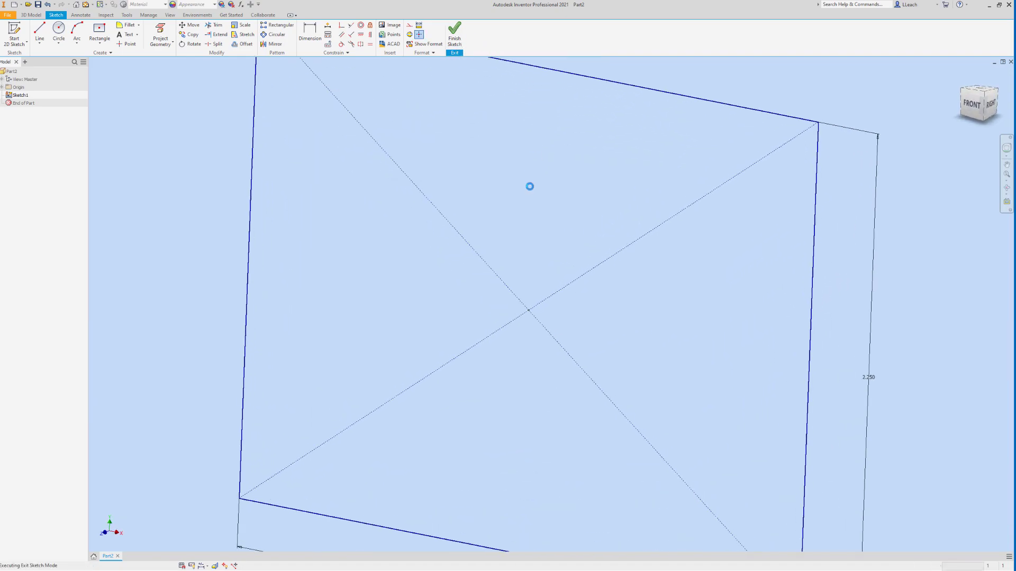
pyautogui.moveTo(535, 274); pyautogui.dragTo(491, 294, button='middle')
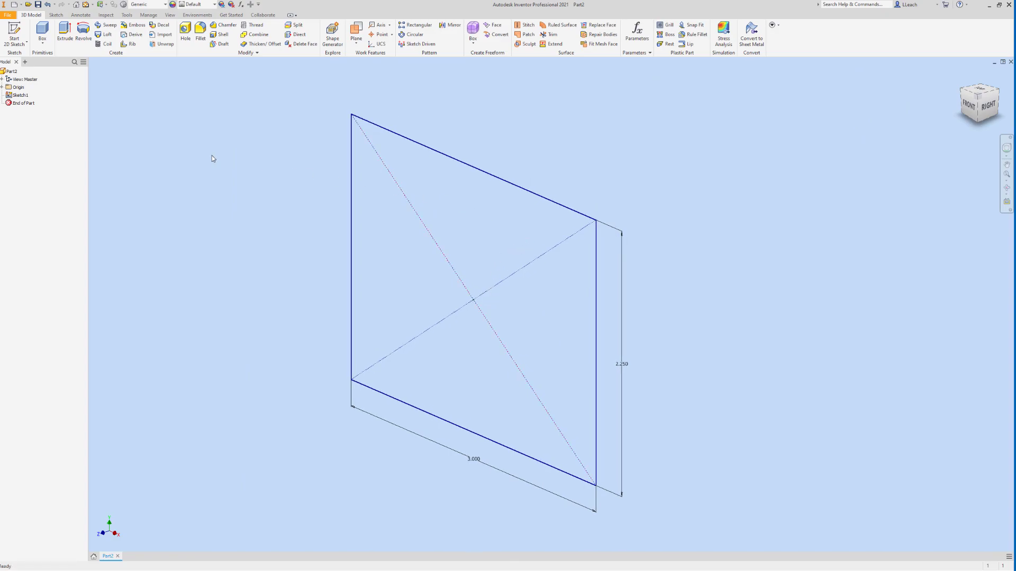
pyautogui.click(65, 37)
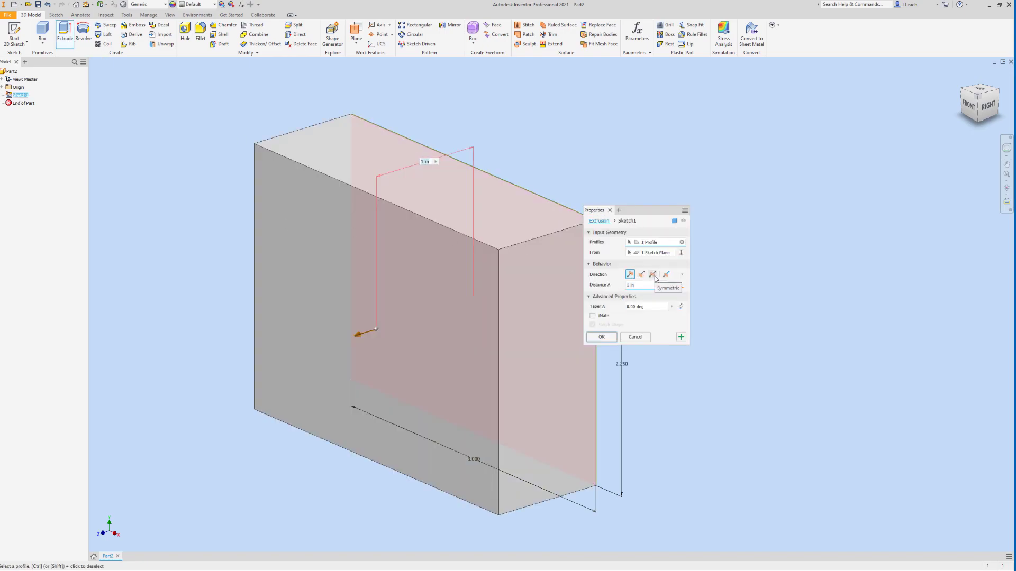
pyautogui.click(654, 274)
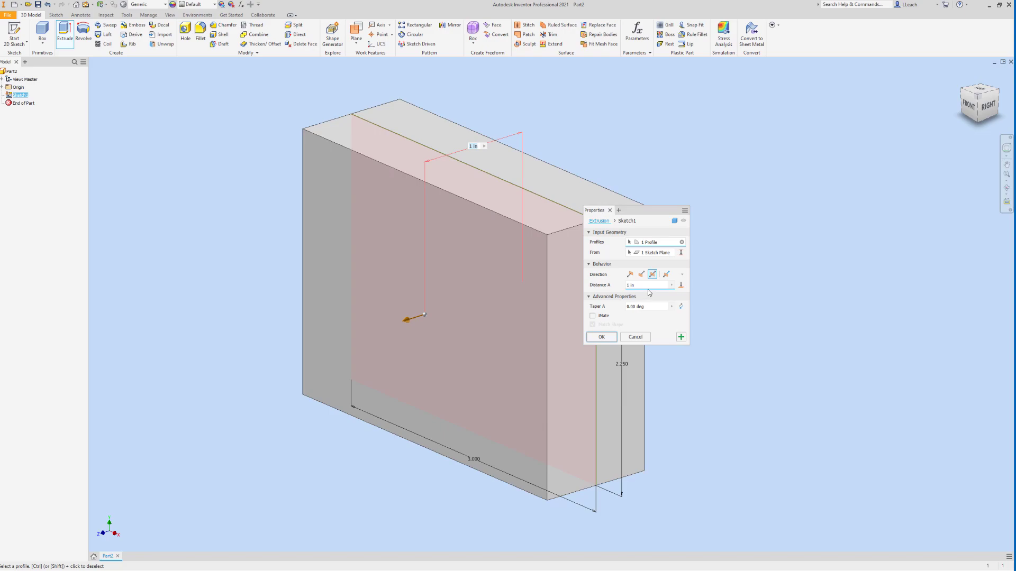
pyautogui.click(635, 285)
pyautogui.write('2')
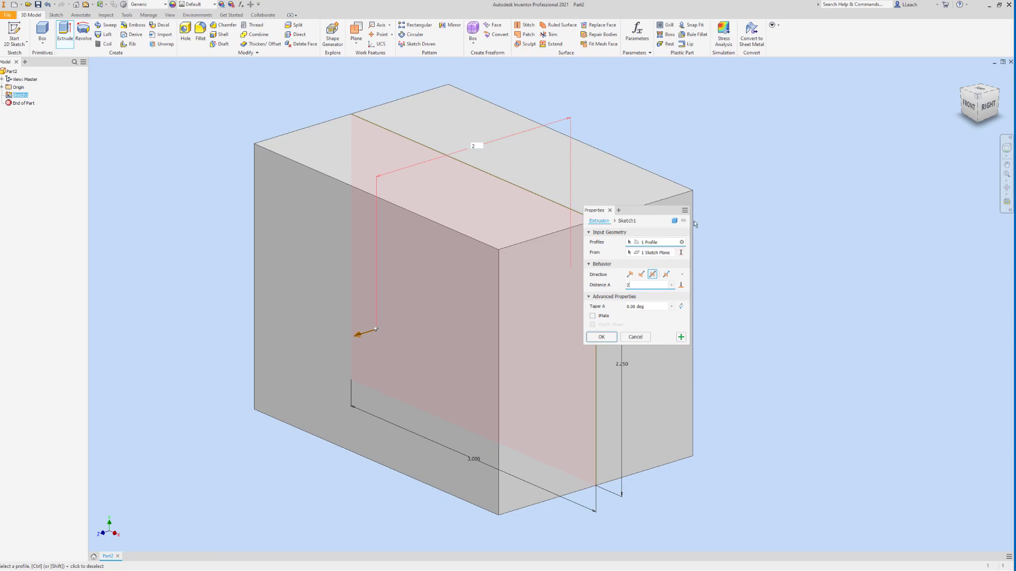
pyautogui.moveTo(652, 212); pyautogui.dragTo(788, 199)
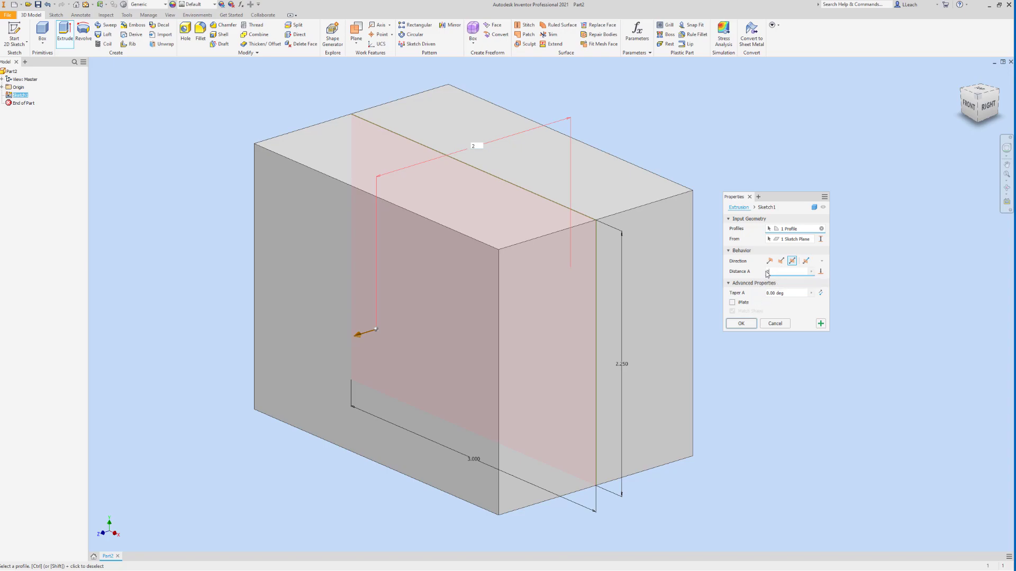
pyautogui.click(741, 324)
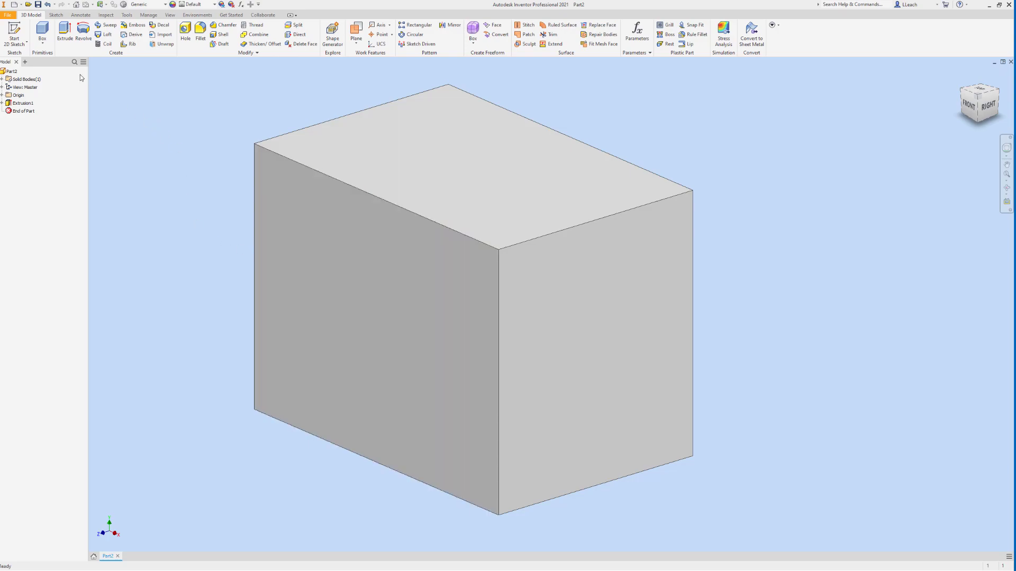
# Start a sketch on the block's front face and project that face's edges into it
pyautogui.click(14, 46)
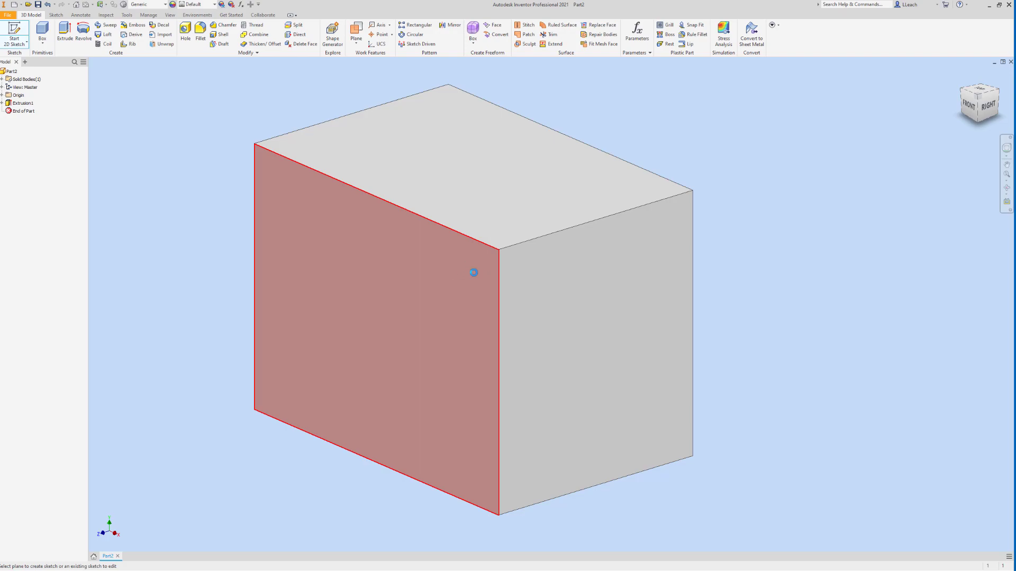
pyautogui.click(474, 273)
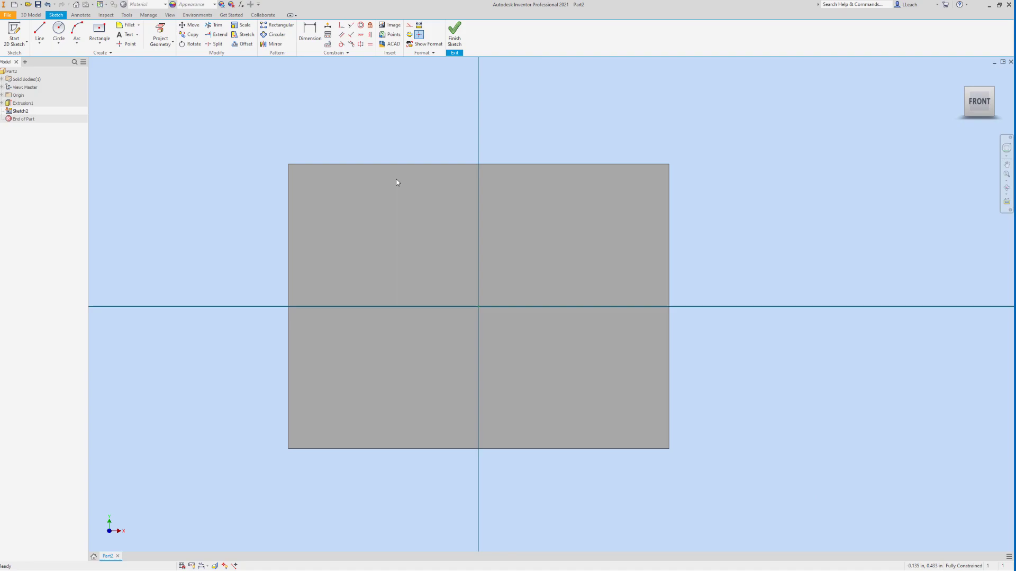
pyautogui.click(164, 31)
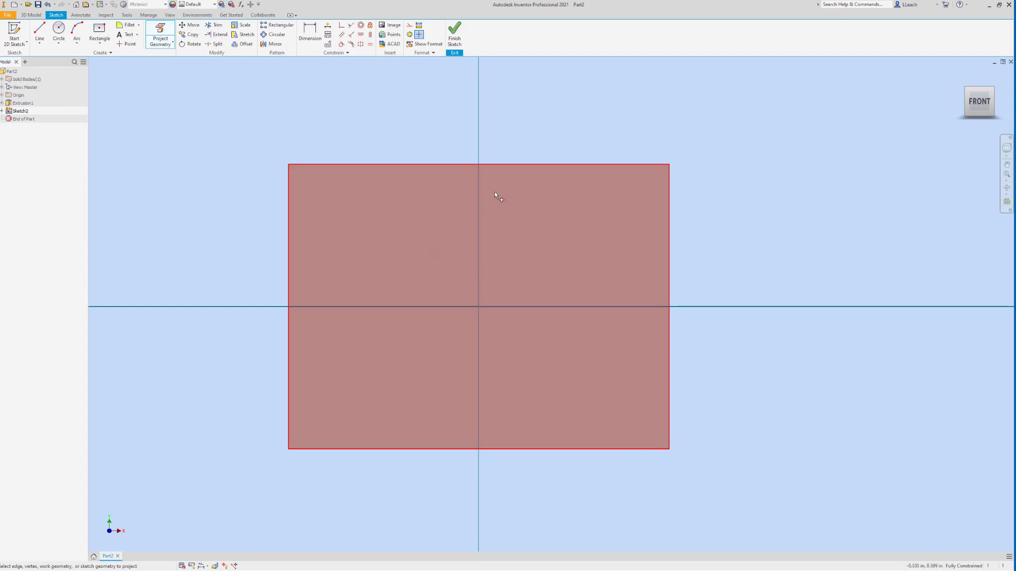
pyautogui.click(493, 177)
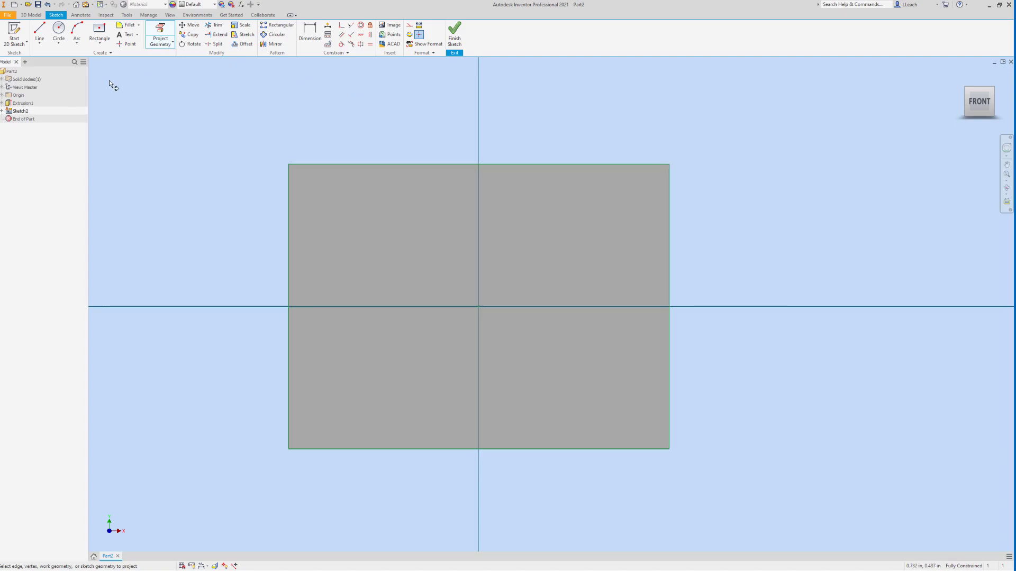
pyautogui.click(40, 44)
pyautogui.click(53, 59)
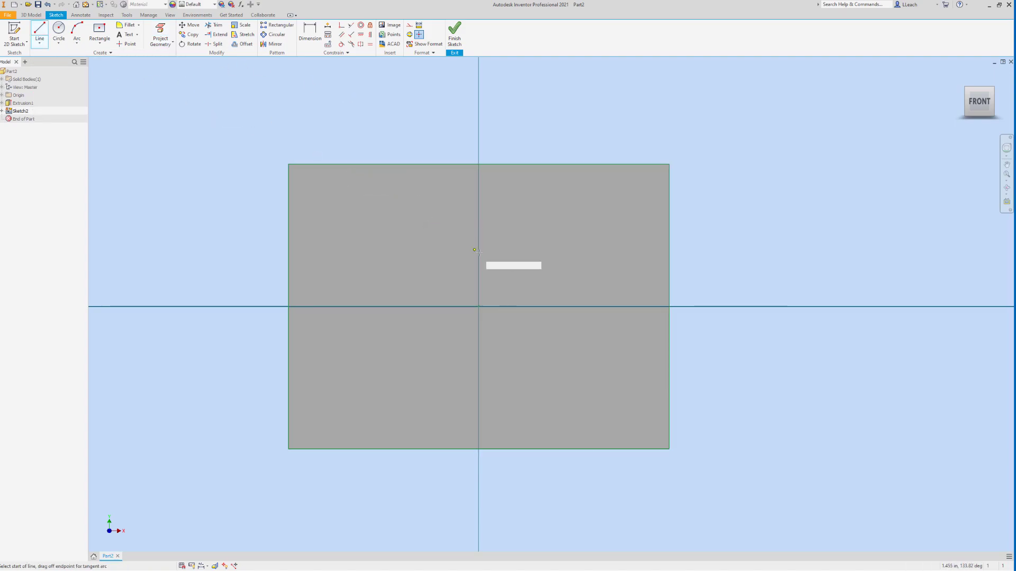
# Draw a diagonal line from the block's right edge to its top edge
pyautogui.click(669, 369)
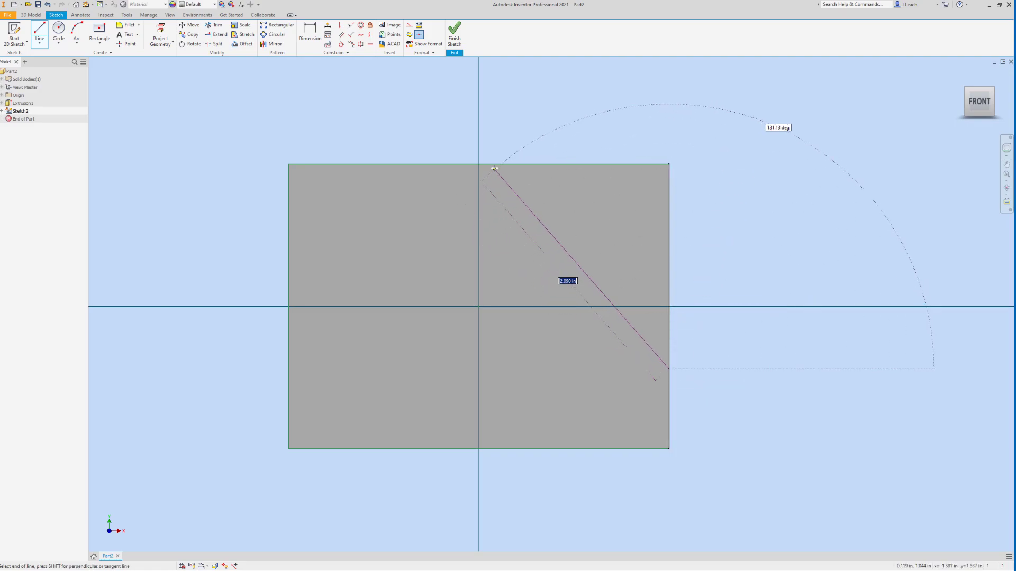
pyautogui.doubleClick(496, 165)
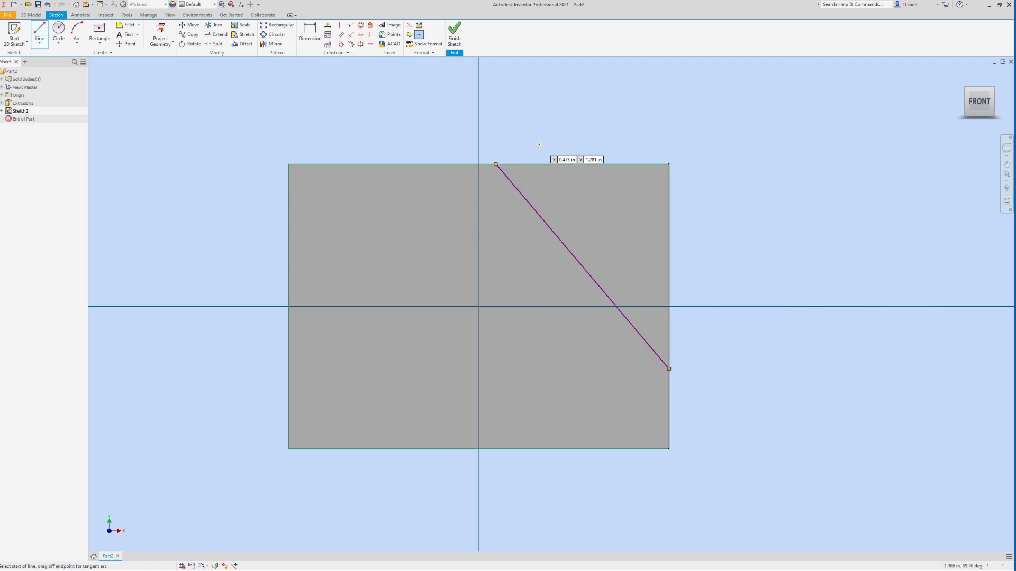
pyautogui.rightClick(539, 144)
pyautogui.click(570, 148)
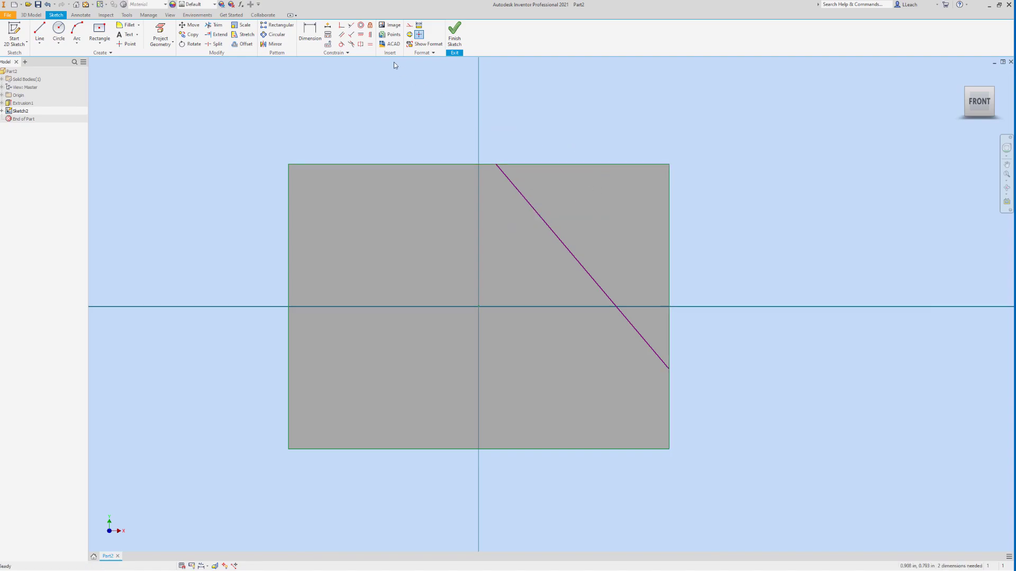
# Dimension the line's lower endpoint 0.75 above the block's bottom edge
pyautogui.click(309, 32)
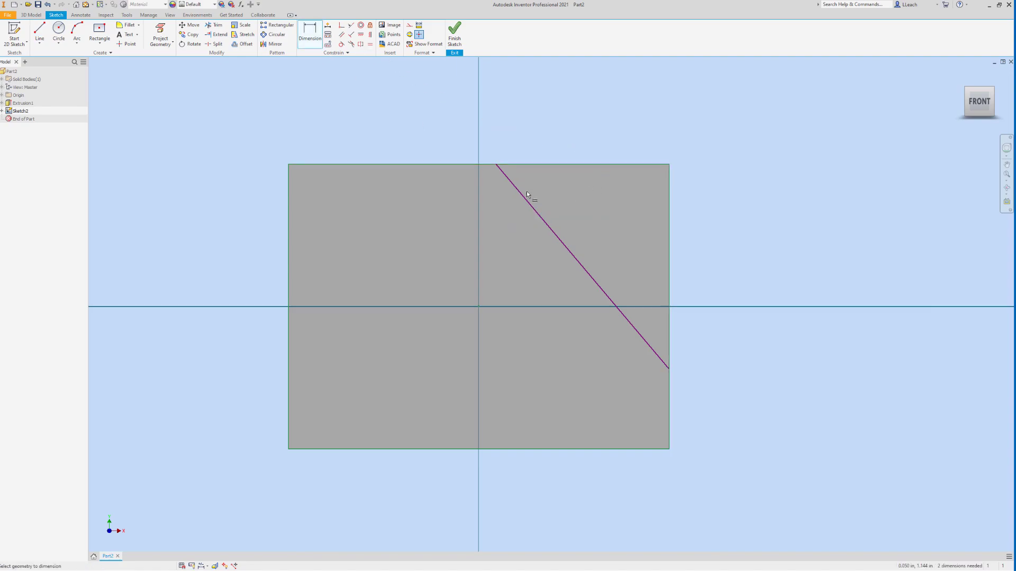
pyautogui.click(669, 369)
pyautogui.click(647, 449)
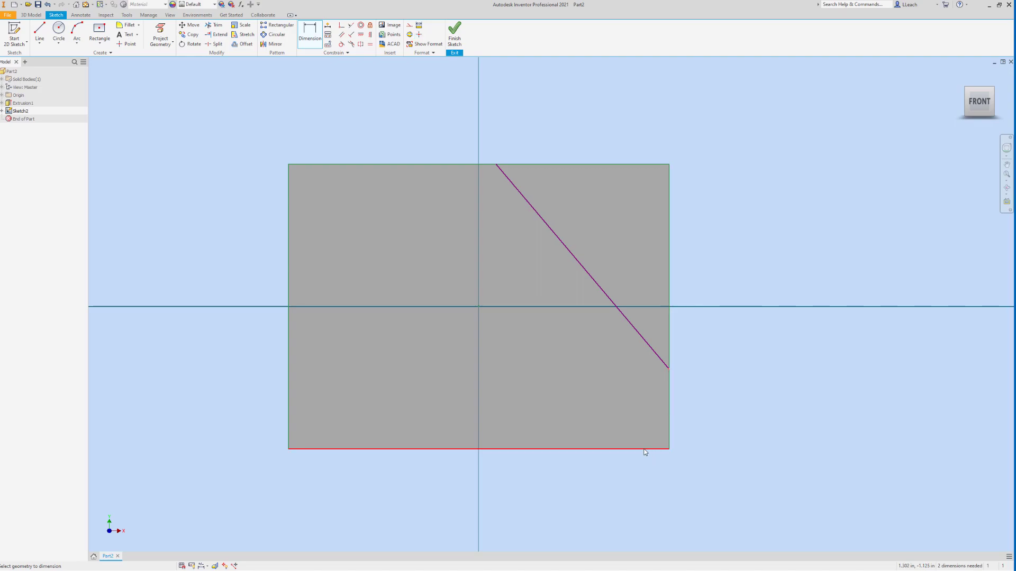
pyautogui.click(706, 416)
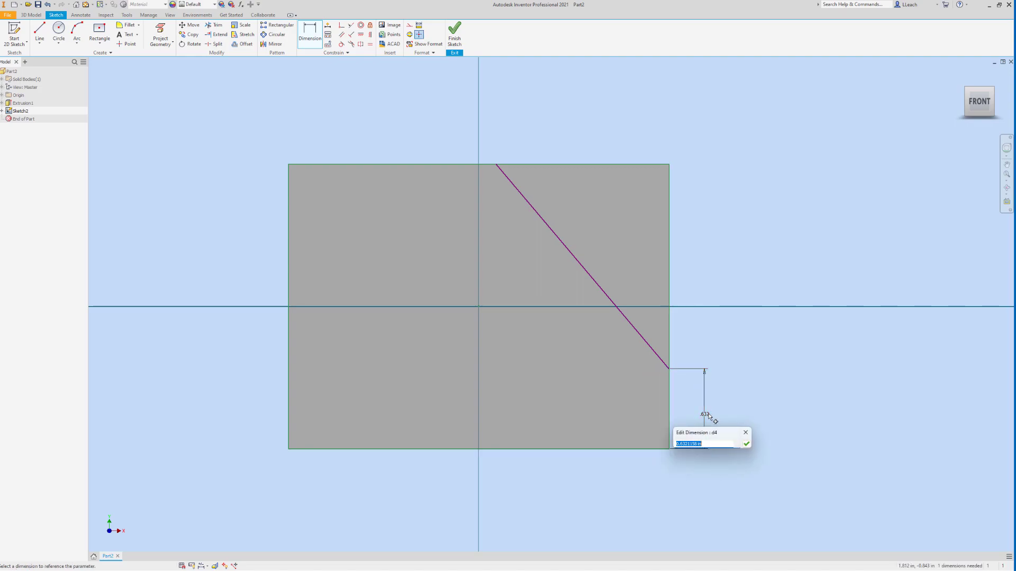
pyautogui.write('.75')
pyautogui.press('Return')
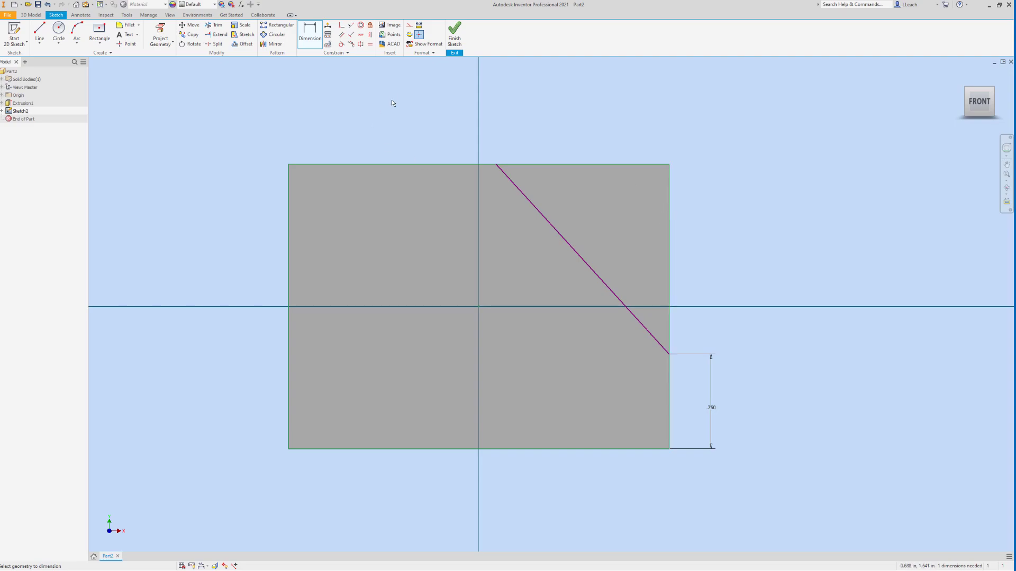
# Dimension the diagonal line at 30° to the right edge
pyautogui.click(645, 331)
pyautogui.click(668, 322)
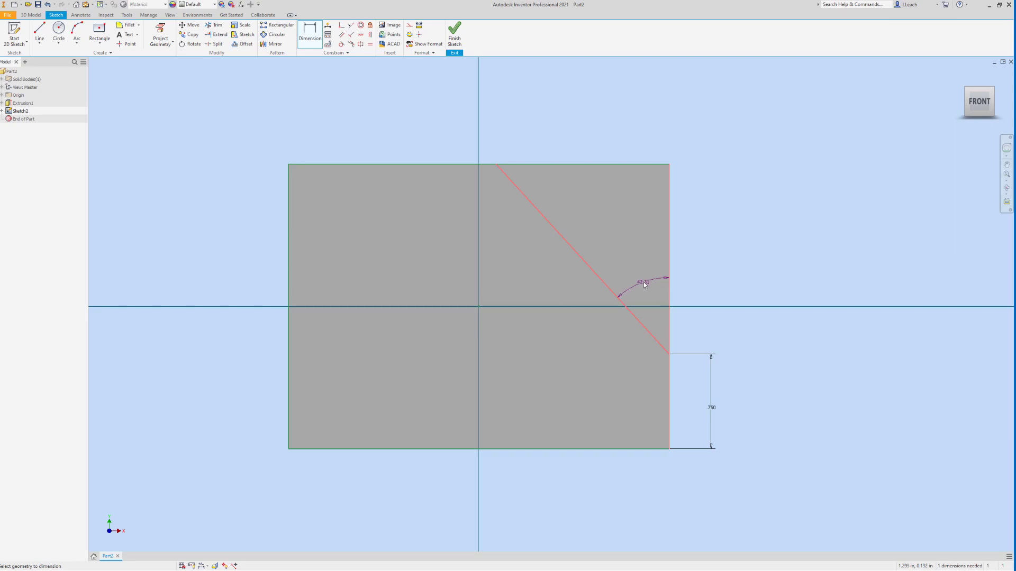
pyautogui.click(644, 285)
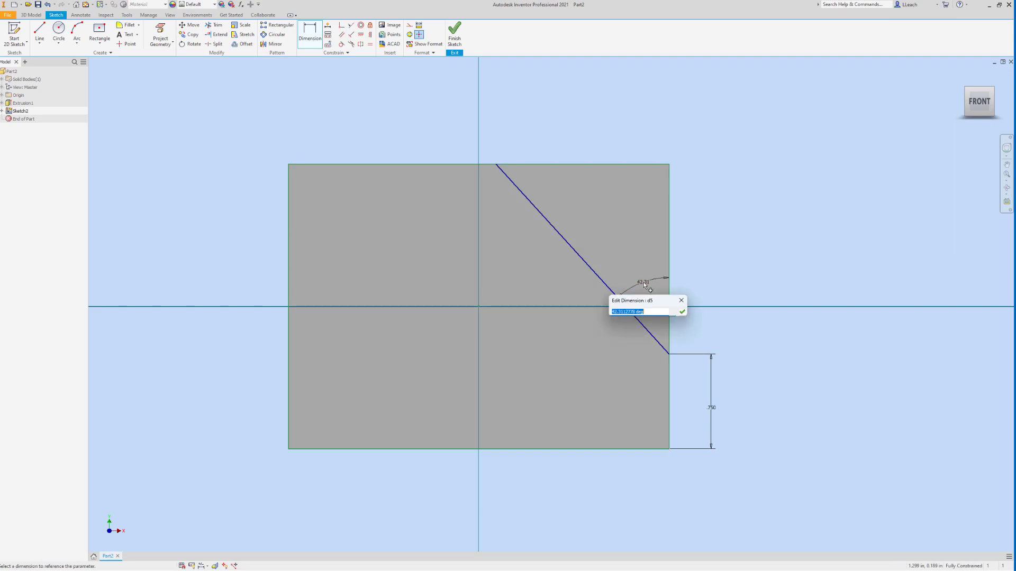
pyautogui.write('30')
pyautogui.press('Return')
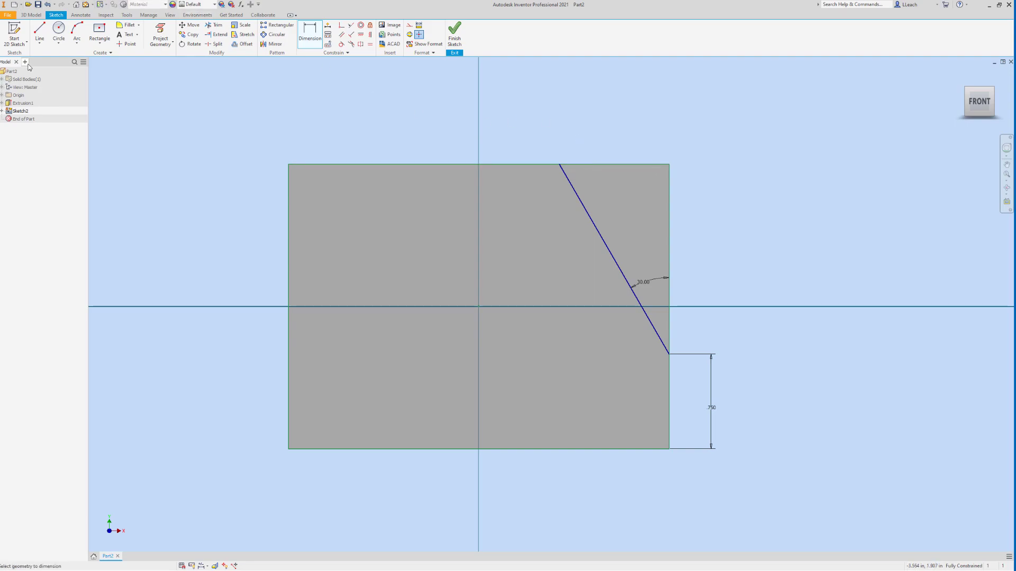
# Draw a line from the diagonal's top endpoint down to the block's left edge
pyautogui.click(41, 45)
pyautogui.click(47, 57)
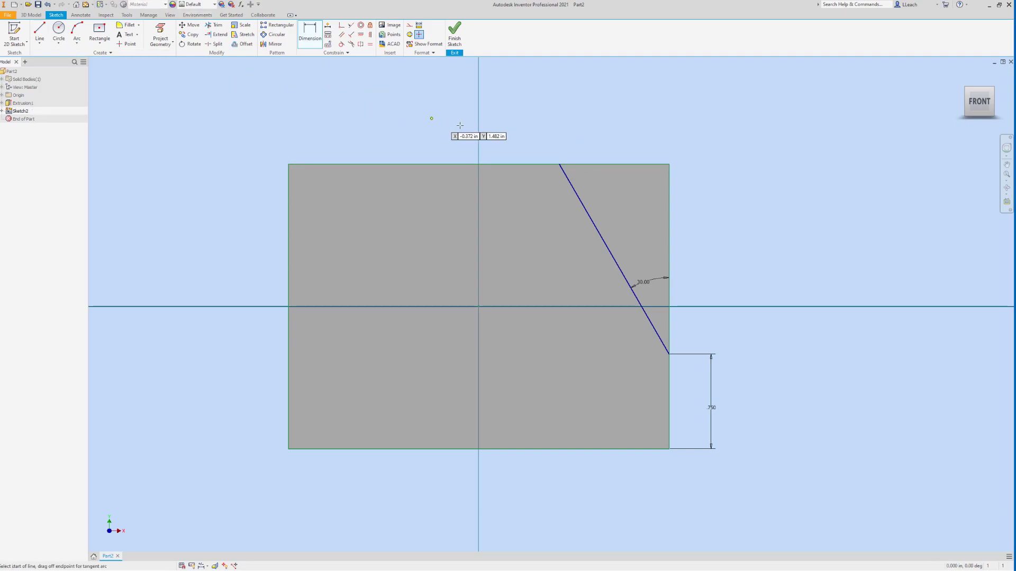
pyautogui.click(559, 164)
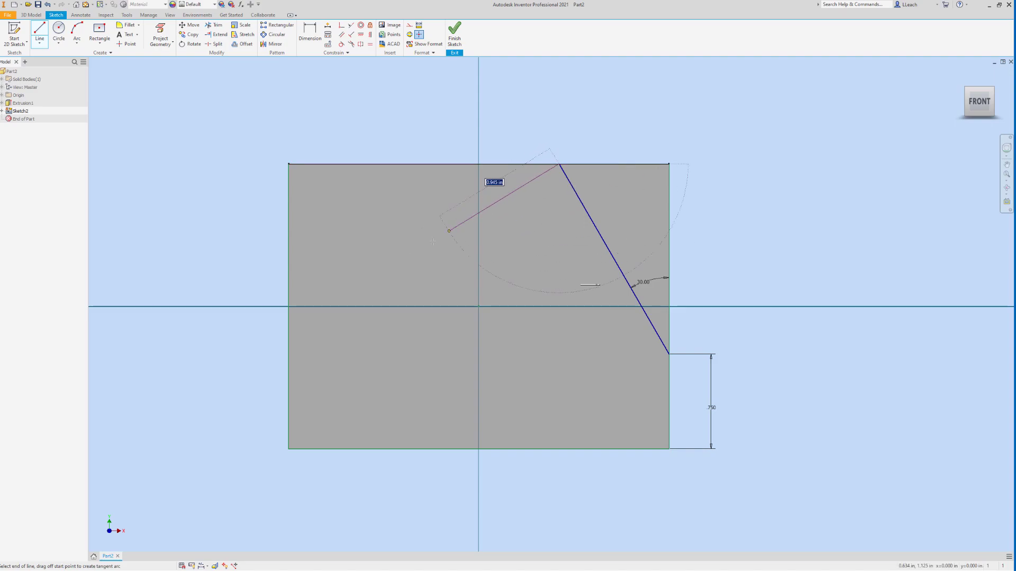
pyautogui.click(289, 347)
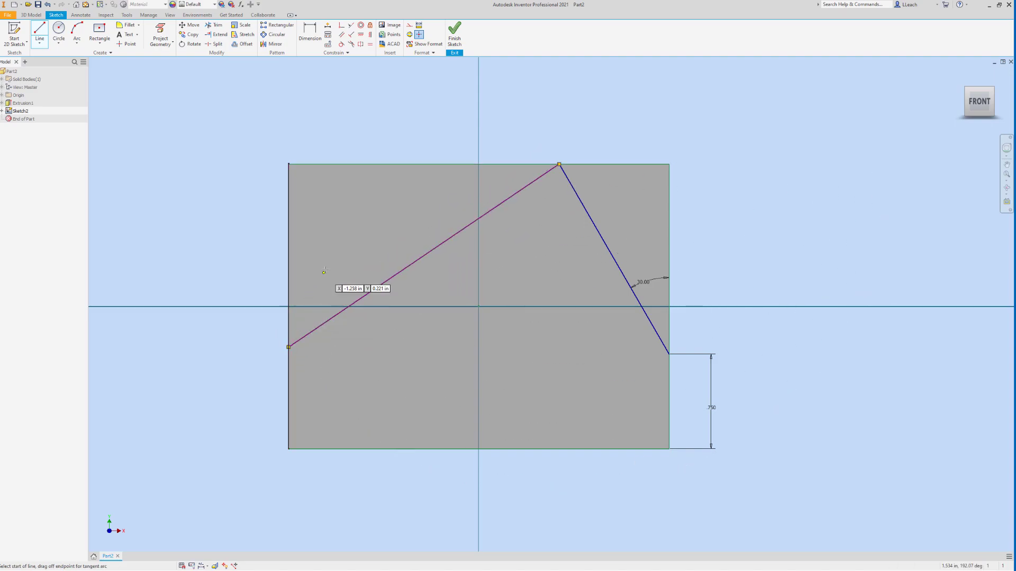
pyautogui.rightClick(328, 265)
pyautogui.click(356, 267)
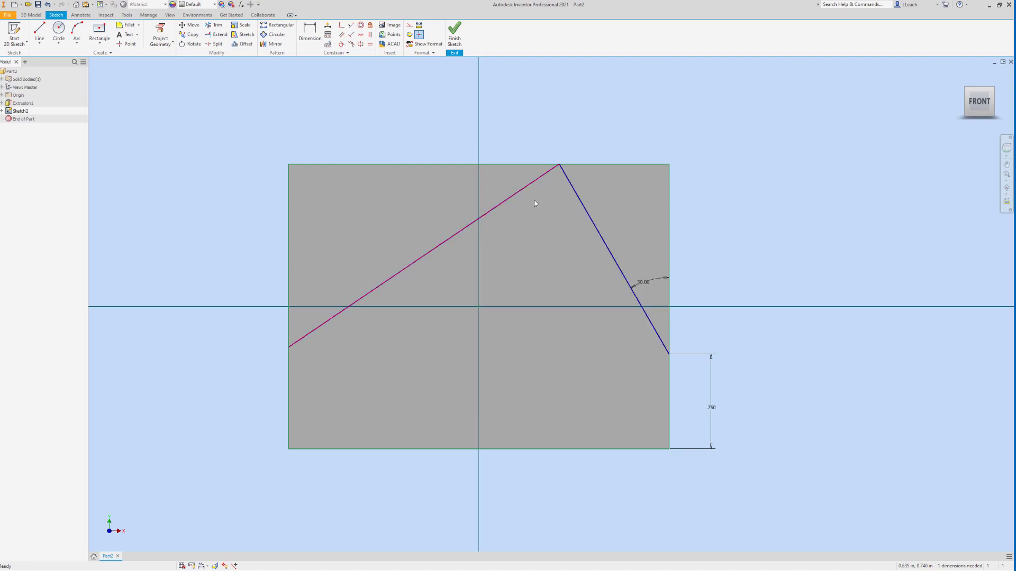
# Constrain the new left line perpendicular to the 30° line
pyautogui.click(351, 35)
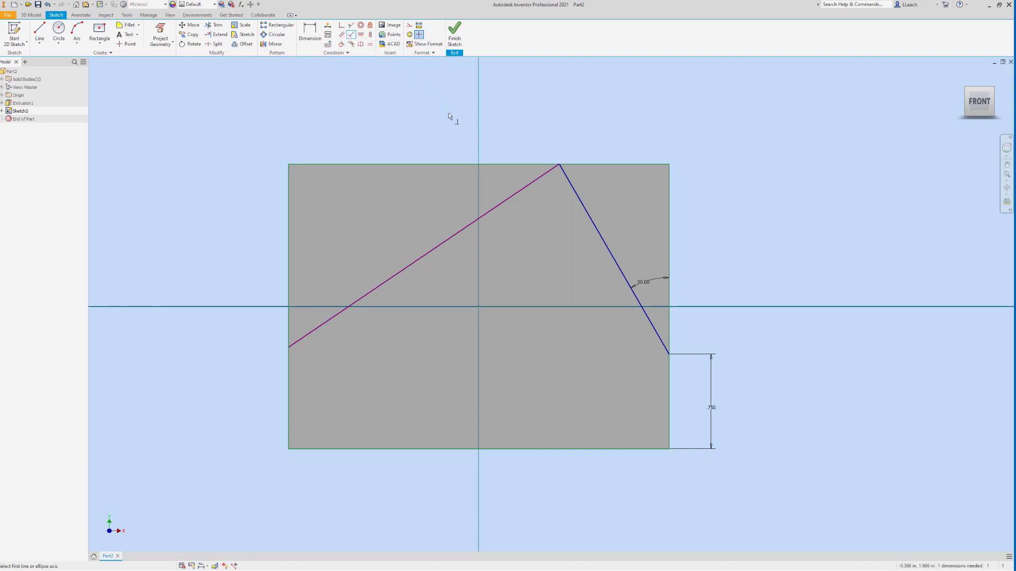
pyautogui.click(508, 199)
pyautogui.click(577, 199)
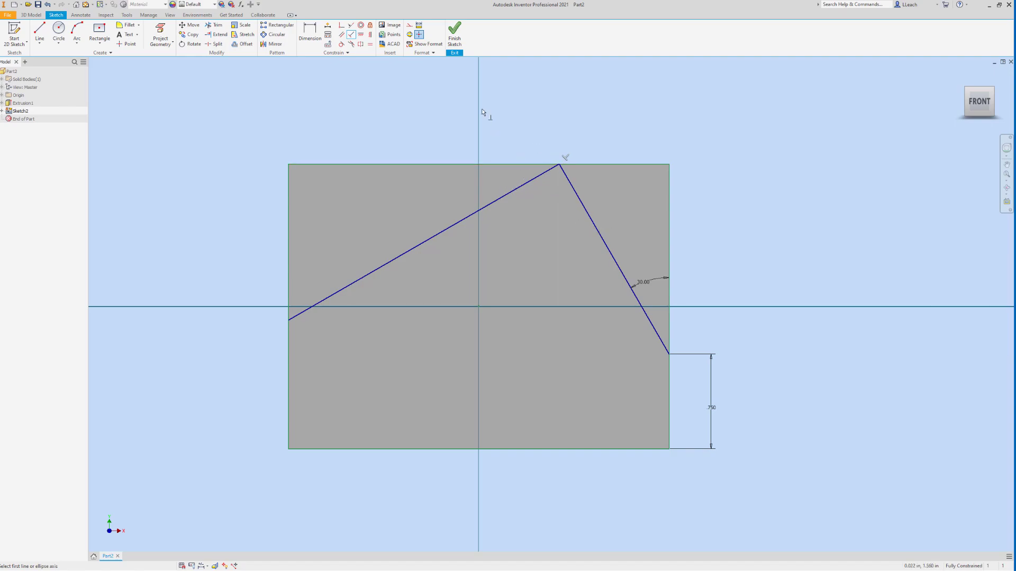
# Finish the sketch and cut both triangular regions 2 in deep
pyautogui.click(455, 33)
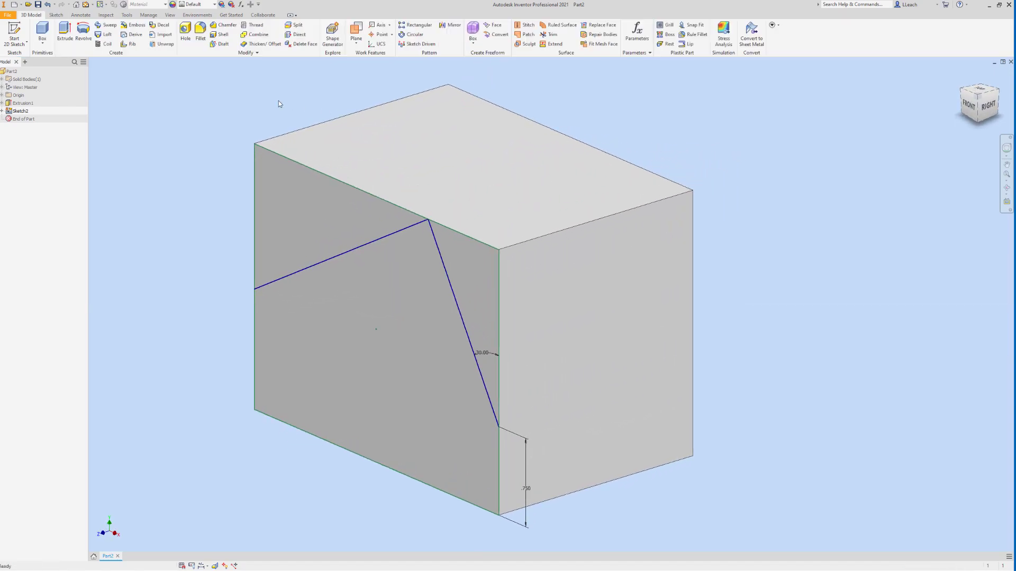
pyautogui.click(64, 32)
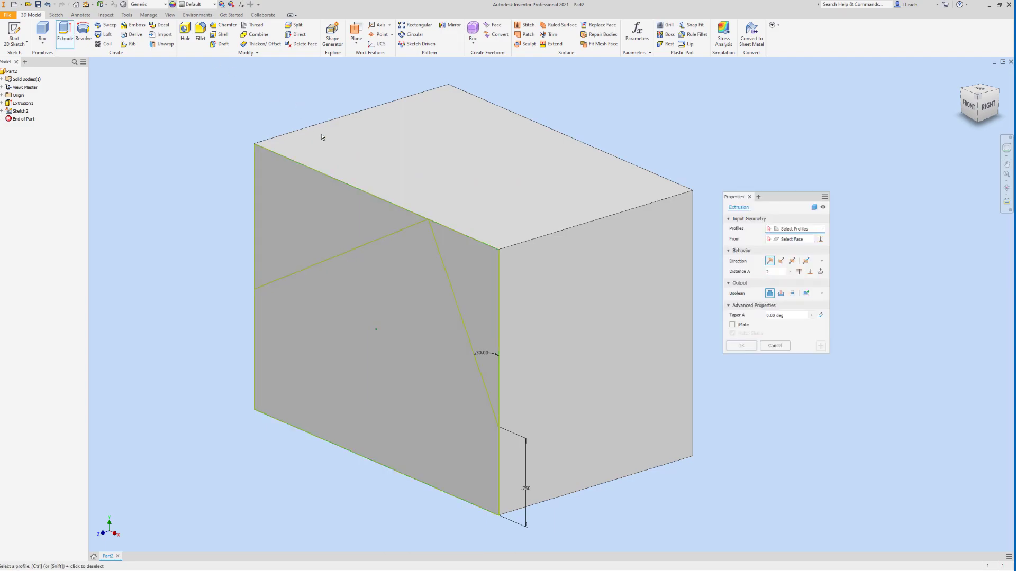
pyautogui.click(325, 205)
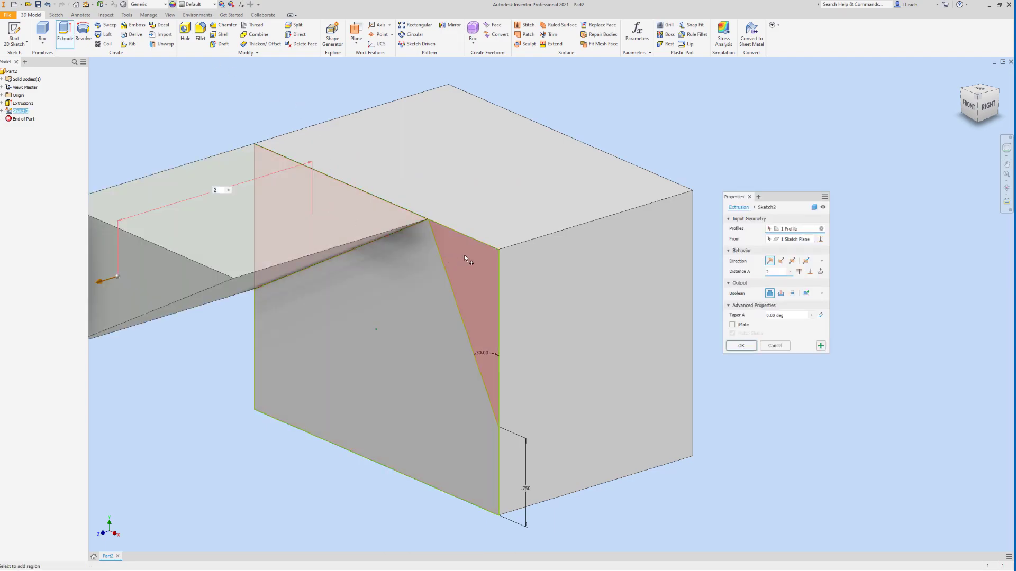
pyautogui.click(465, 256)
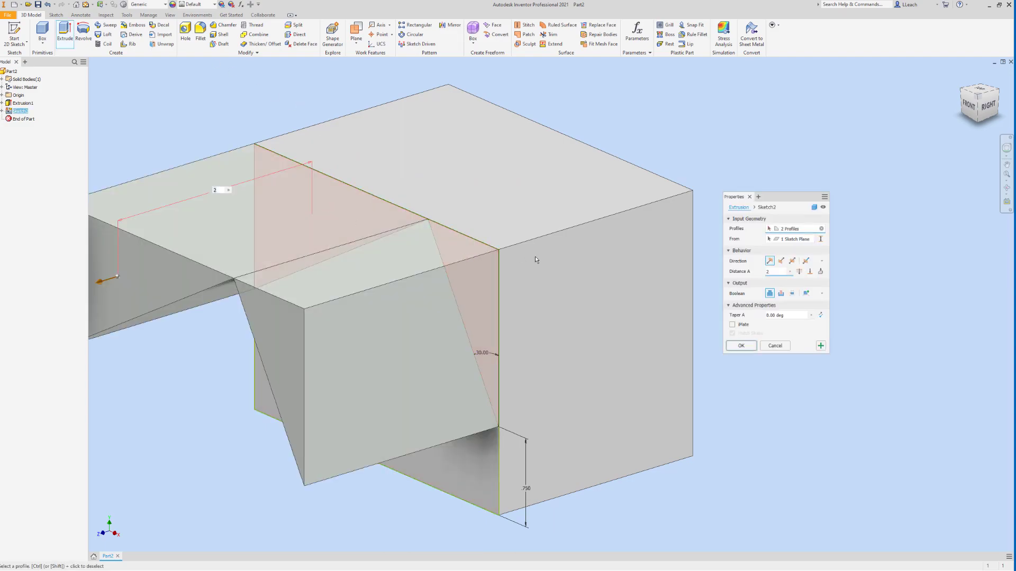
pyautogui.click(782, 294)
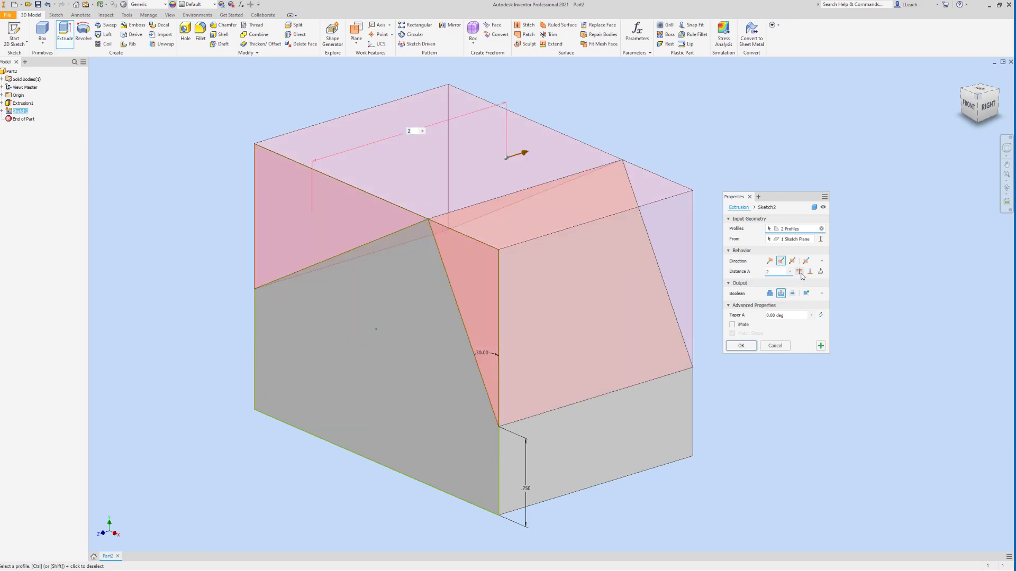
pyautogui.click(800, 272)
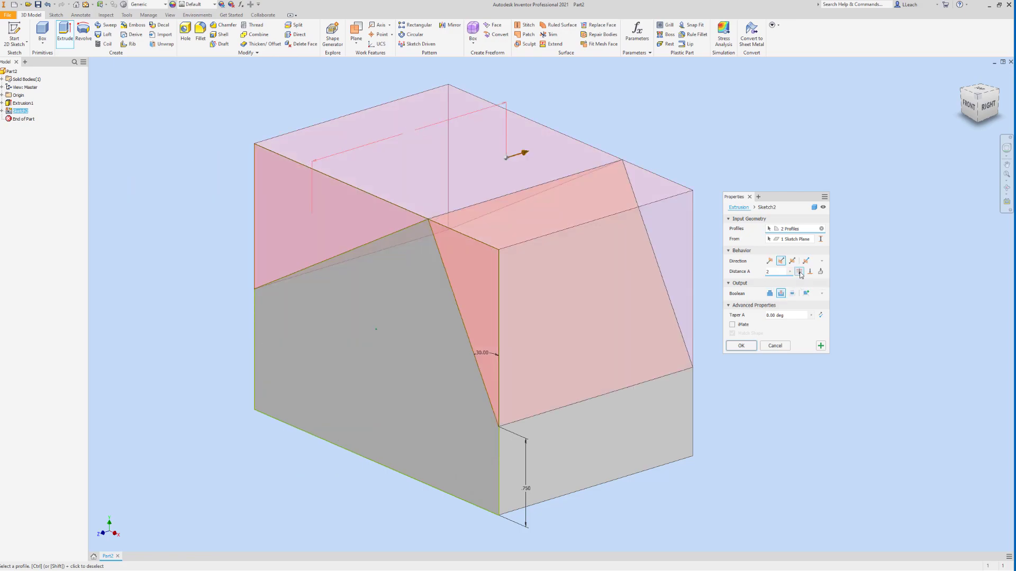
pyautogui.click(747, 345)
pyautogui.moveTo(713, 277); pyautogui.dragTo(691, 215, button='middle')
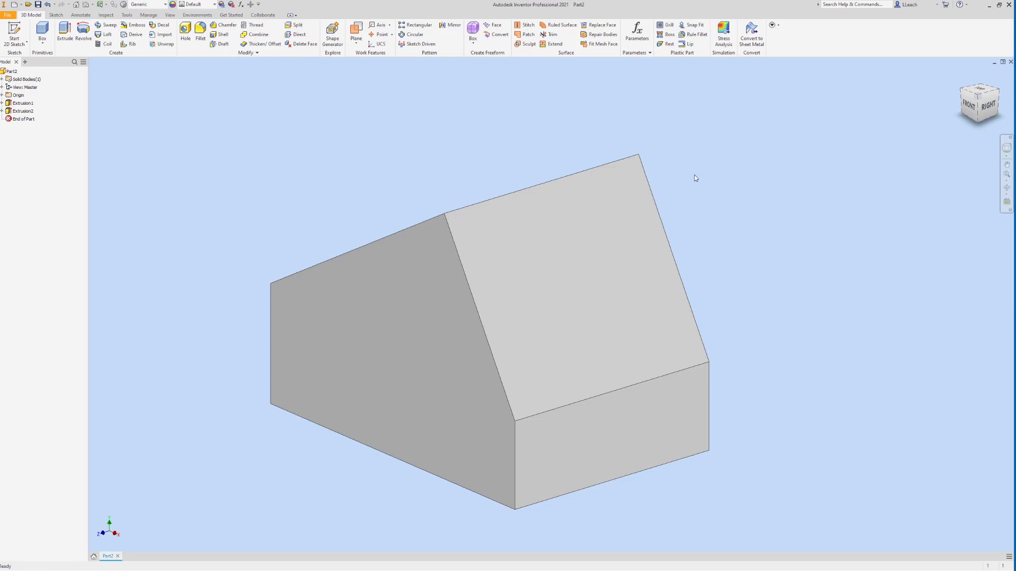
# Start a sketch on the larger sloped face and project its outline
pyautogui.click(26, 42)
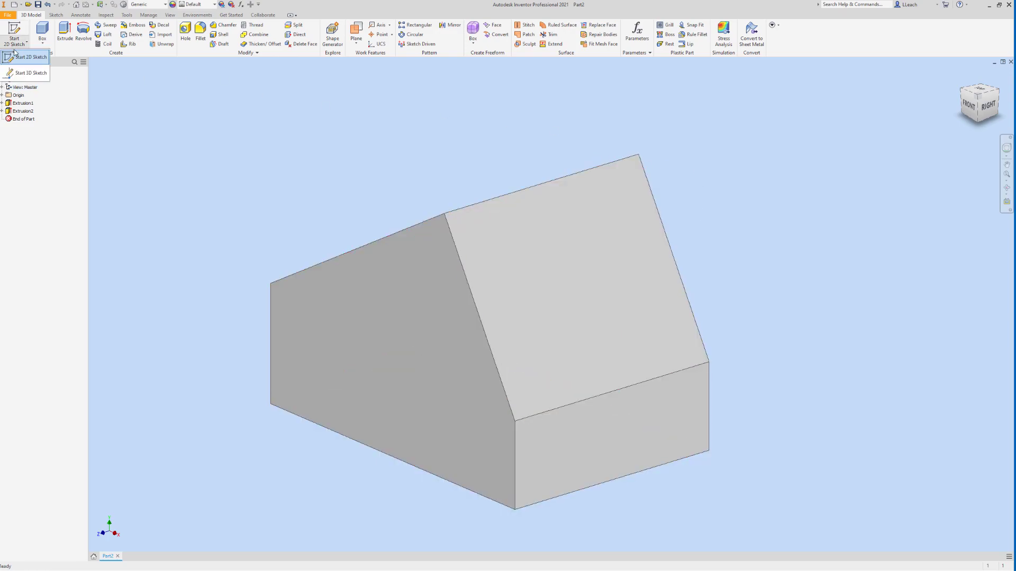
pyautogui.click(23, 60)
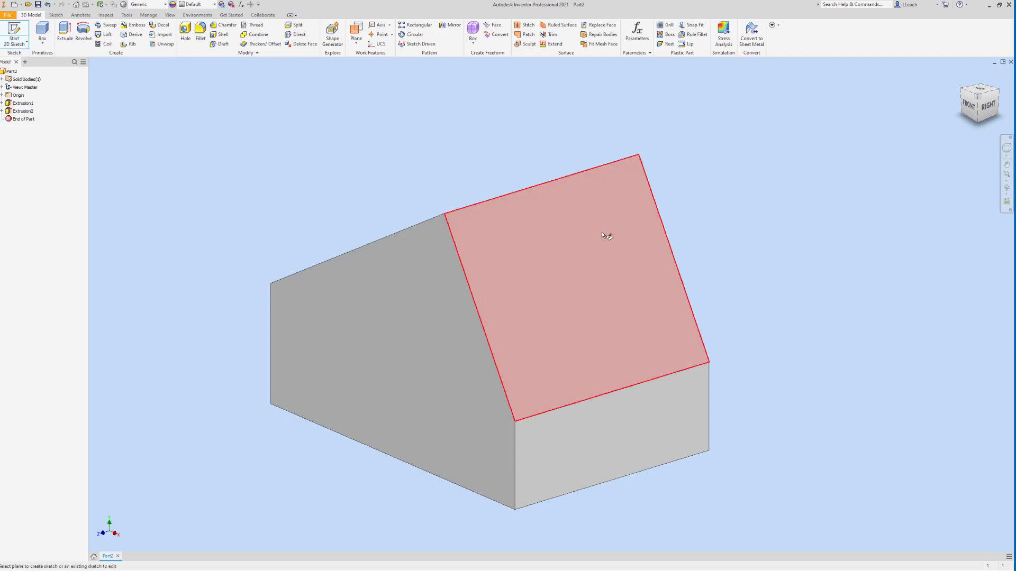
pyautogui.click(560, 265)
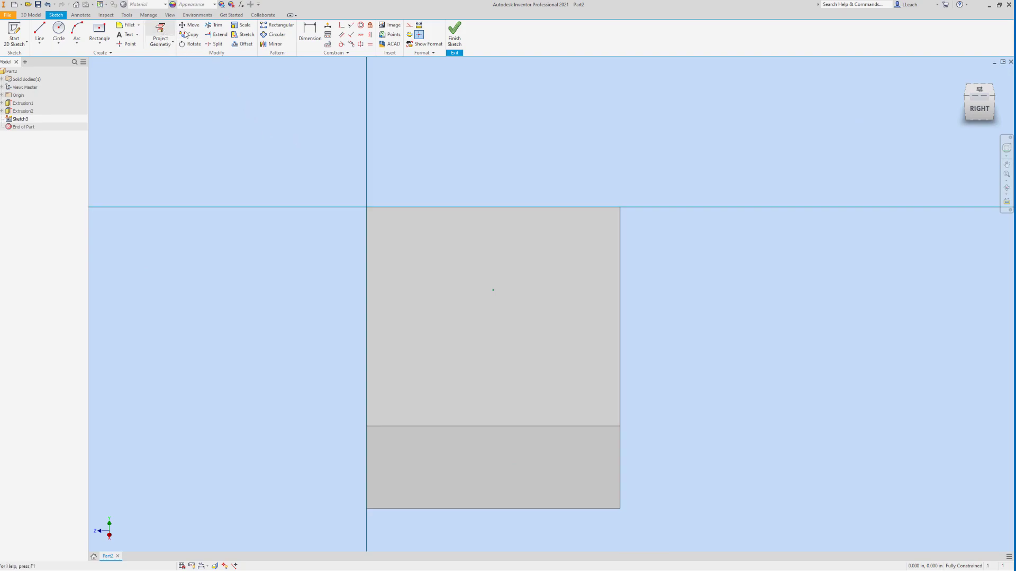
pyautogui.click(160, 34)
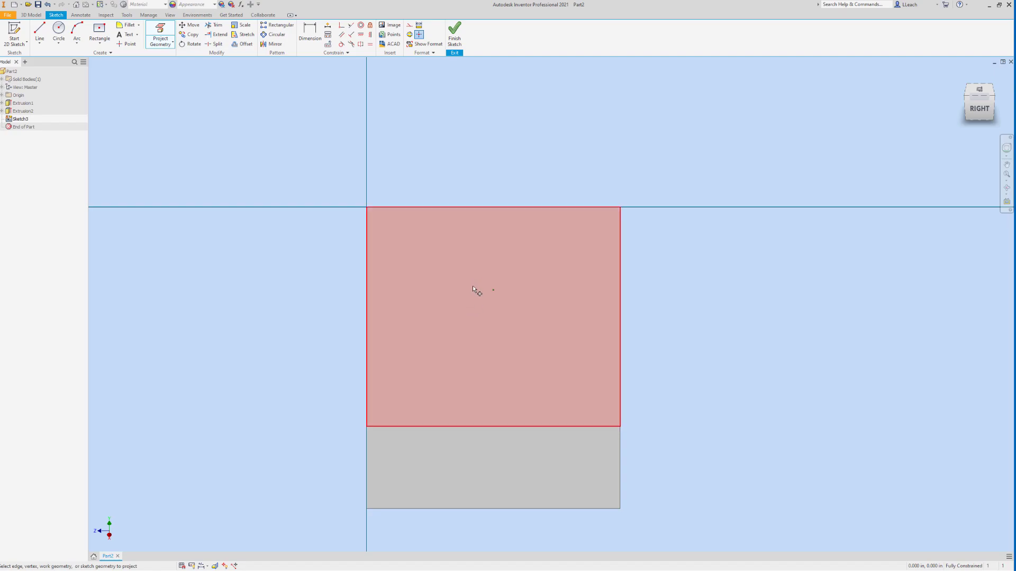
pyautogui.click(472, 286)
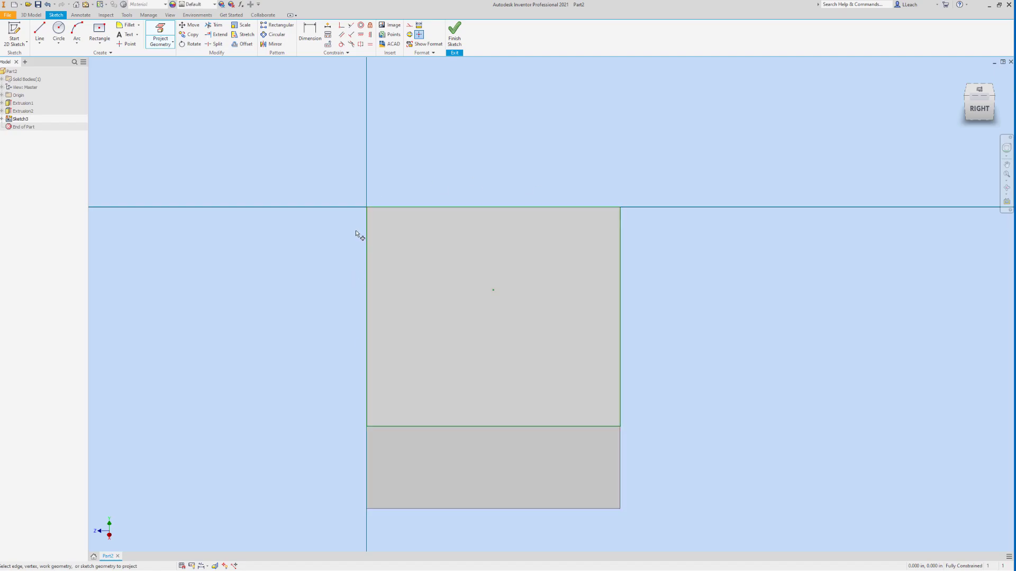
# Draw the first V line from the face's top edge partway down
pyautogui.click(41, 47)
pyautogui.click(50, 60)
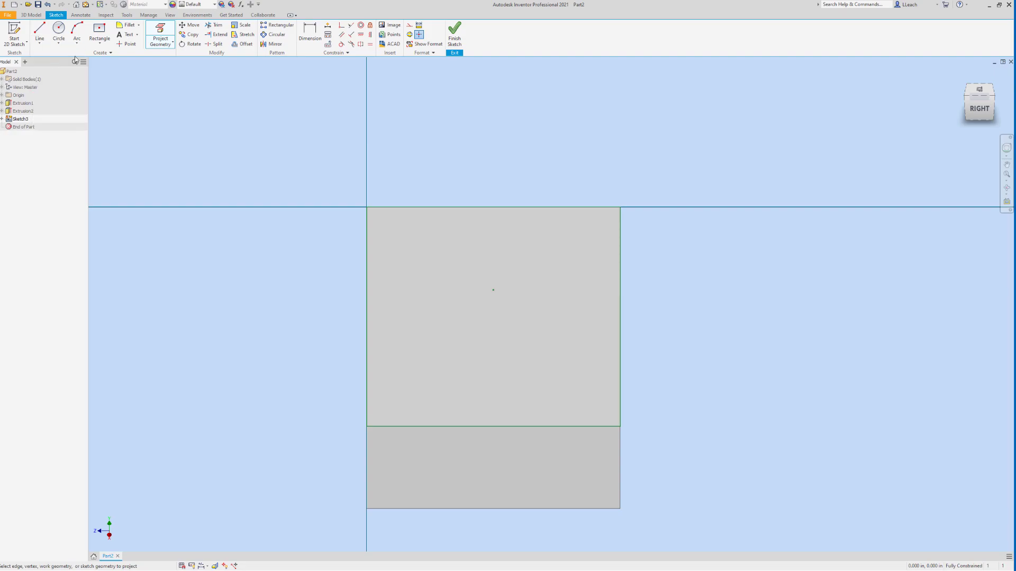
pyautogui.click(389, 207)
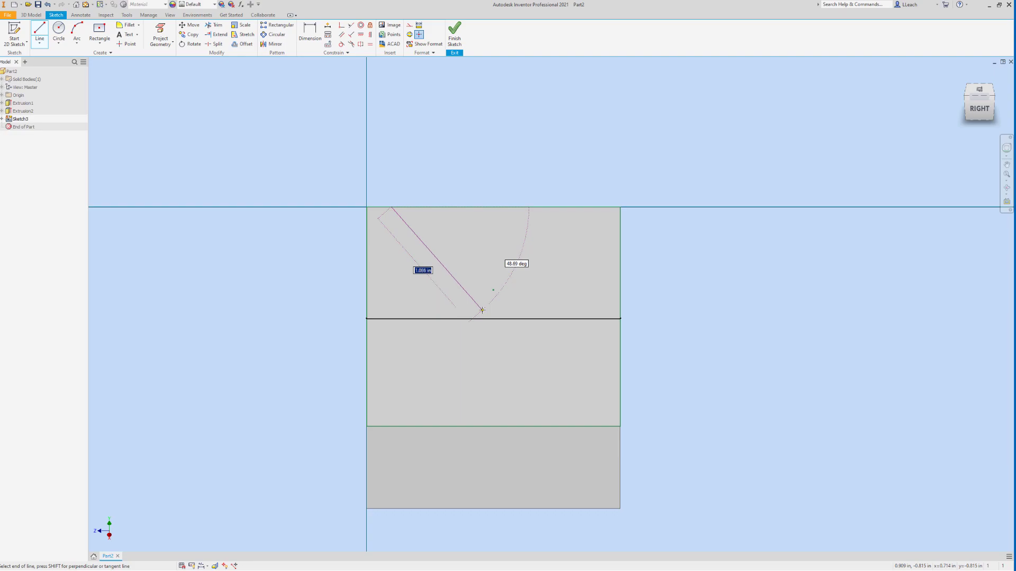
pyautogui.click(482, 309)
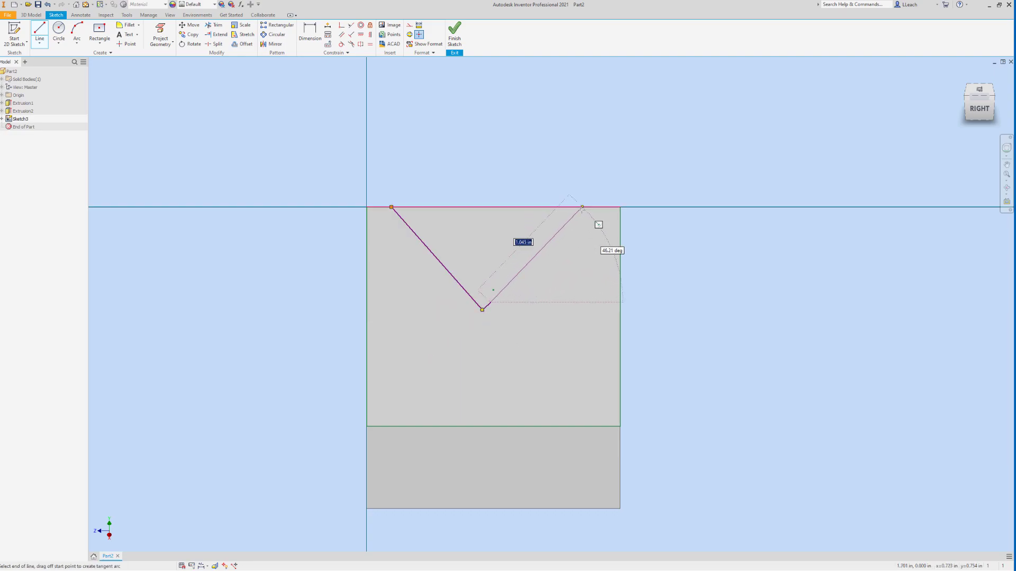
pyautogui.press('Escape')
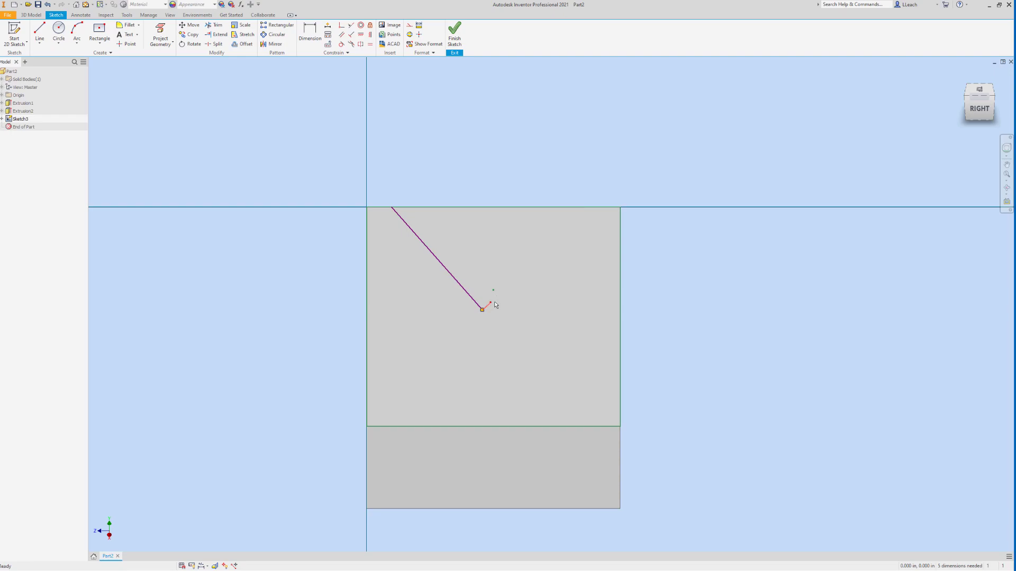
# Extend the short V segment up to the face's top edge
pyautogui.click(220, 35)
pyautogui.click(484, 305)
pyautogui.press('Escape')
pyautogui.press('d')
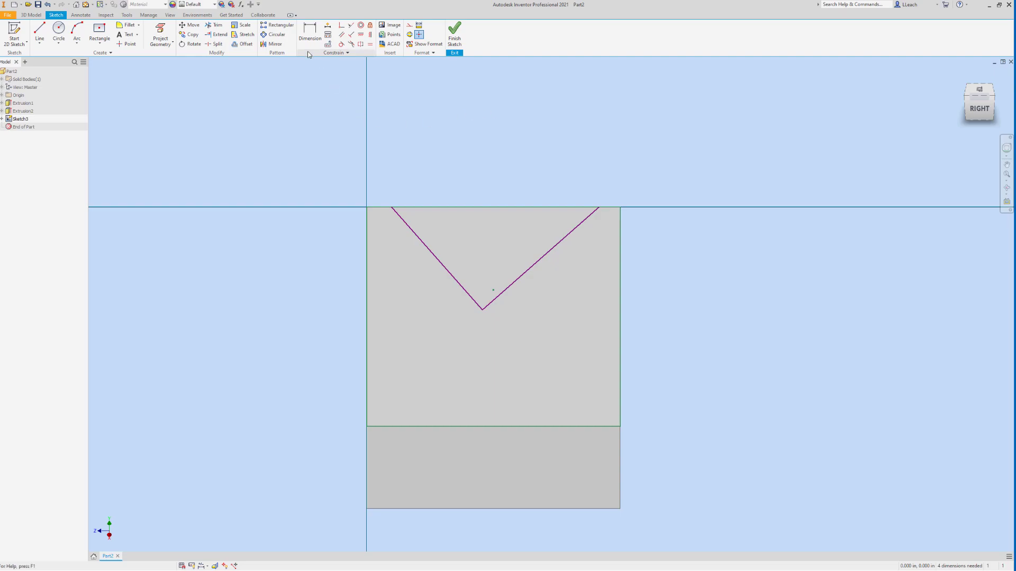
# Dimension the left V endpoint 0.200 in from the left edge and link the right endpoint's offset to it (d8)
pyautogui.click(368, 222)
pyautogui.click(391, 208)
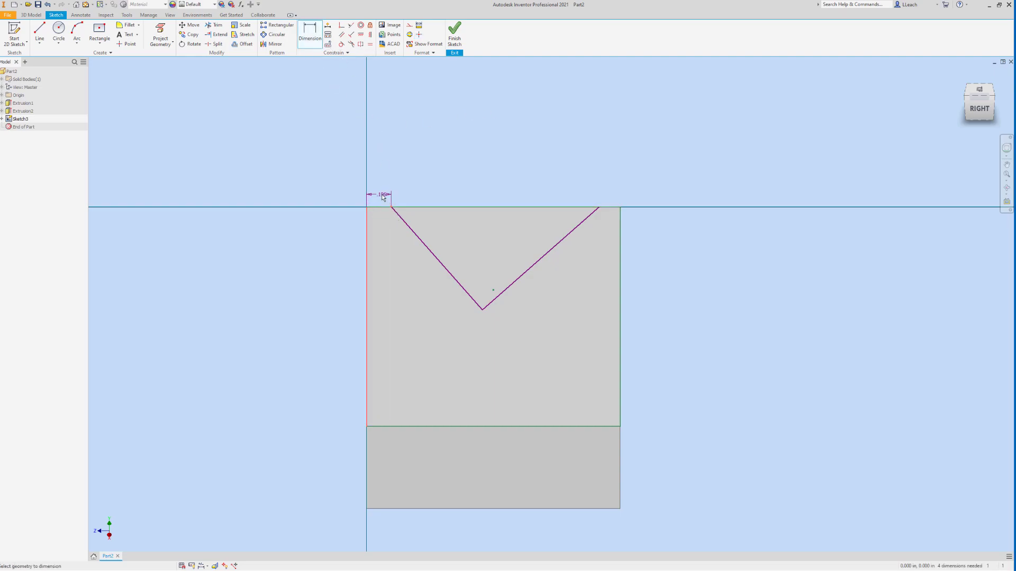
pyautogui.click(380, 196)
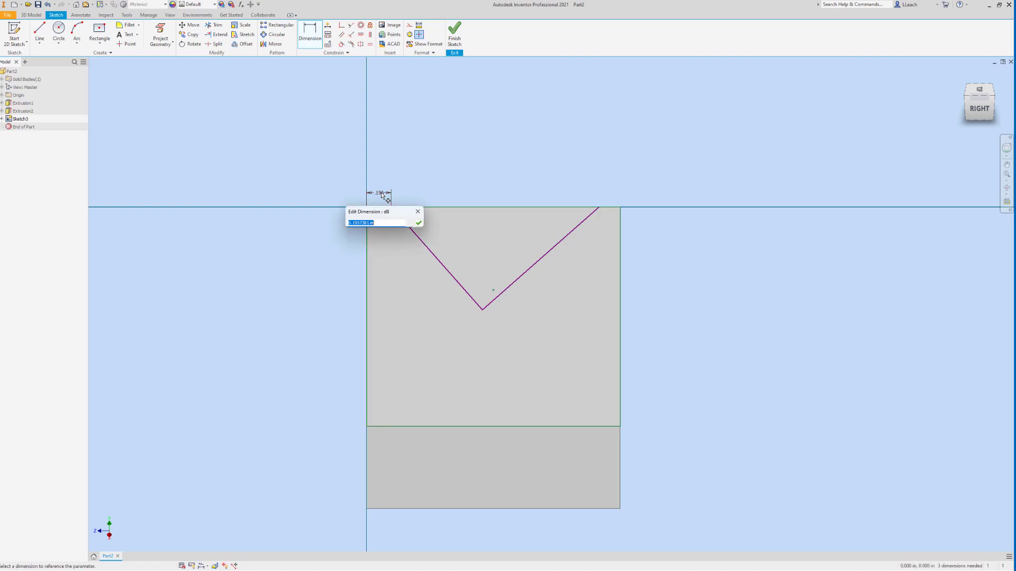
pyautogui.write('.2')
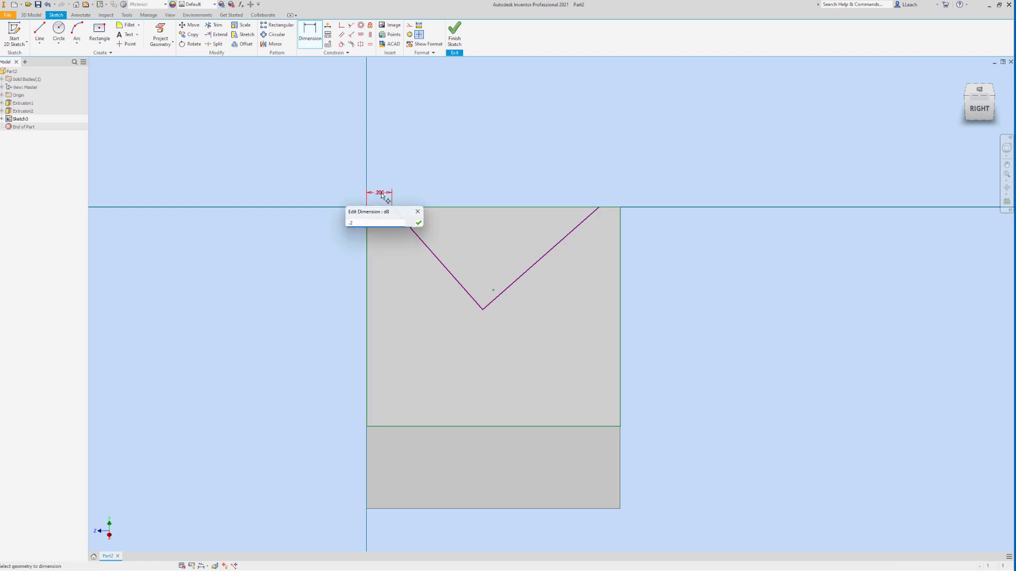
pyautogui.press('Return')
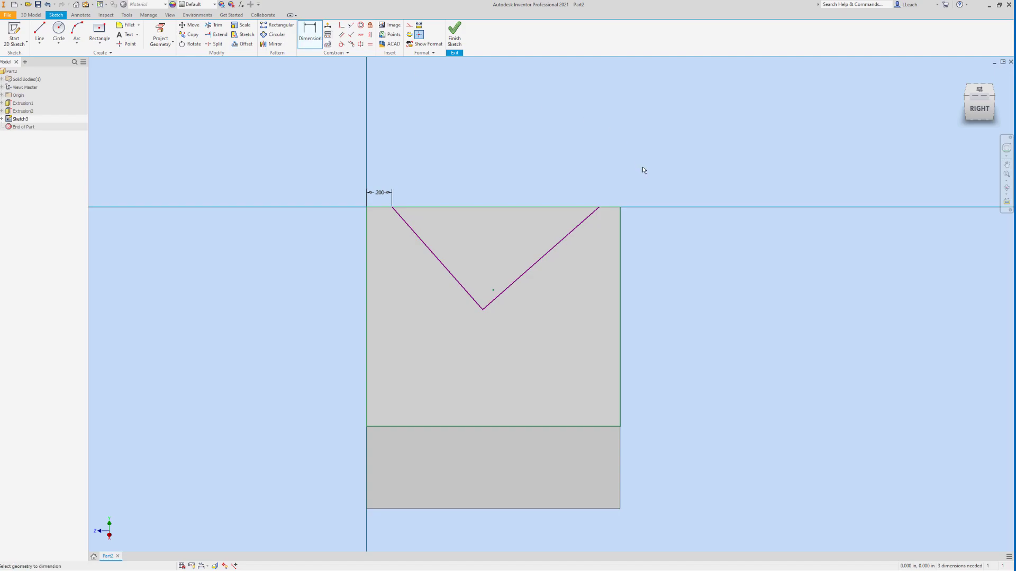
pyautogui.click(598, 208)
pyautogui.click(622, 211)
pyautogui.click(613, 189)
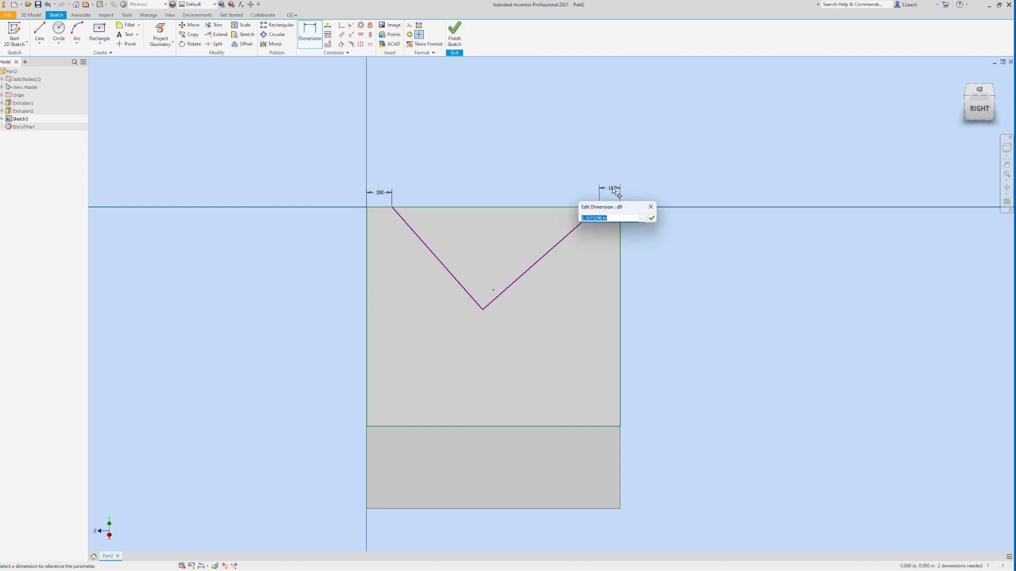
pyautogui.click(380, 193)
pyautogui.click(653, 219)
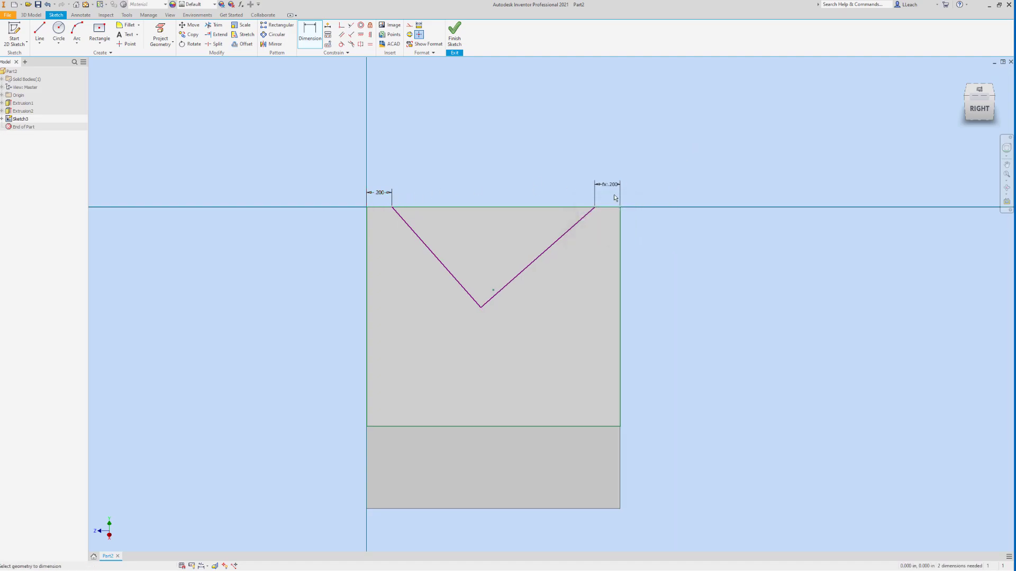
pyautogui.press('Escape')
# Apply a Perpendicular constraint between the left and right V lines
pyautogui.click(352, 36)
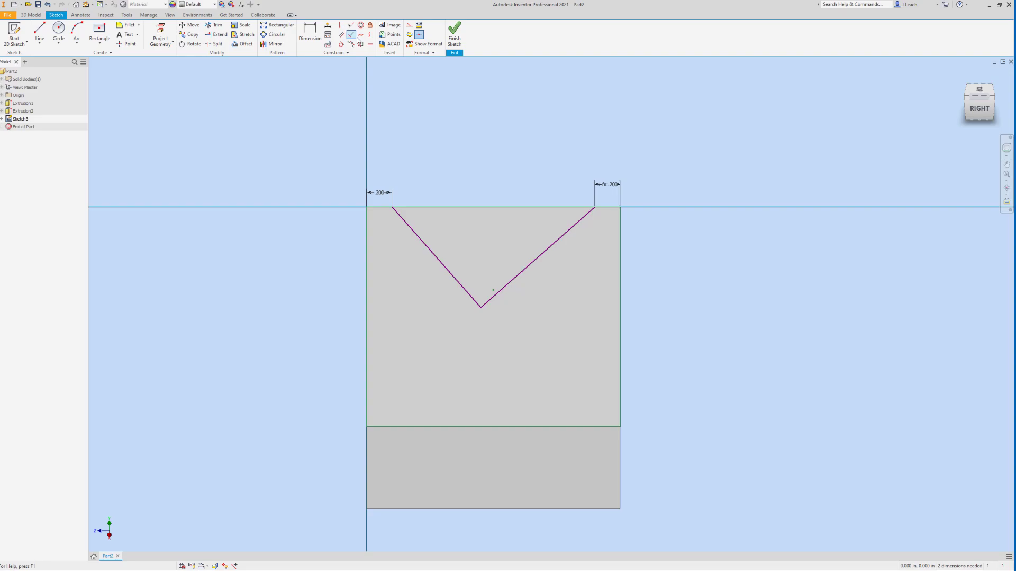
pyautogui.click(433, 254)
pyautogui.click(532, 262)
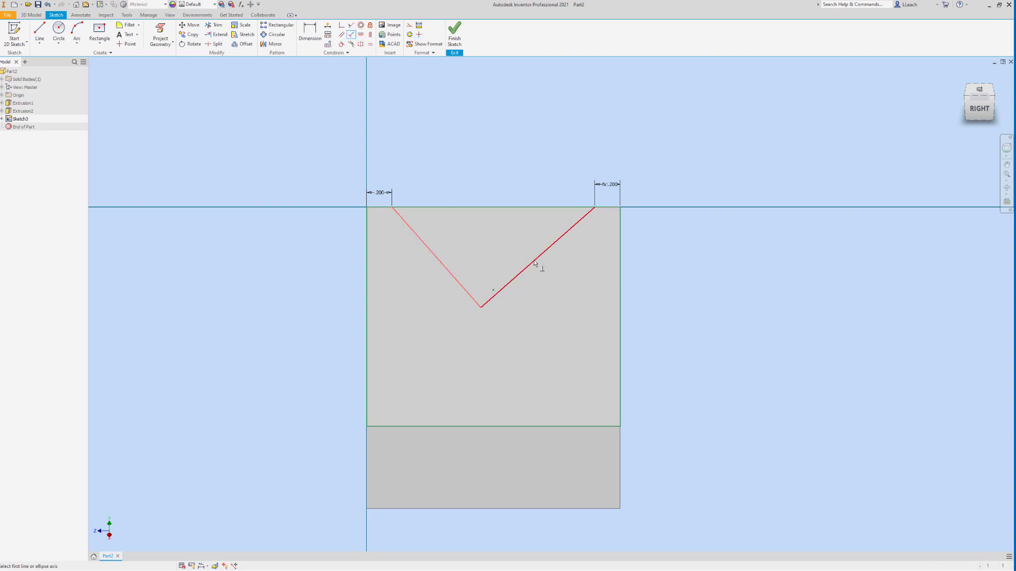
pyautogui.press('Escape')
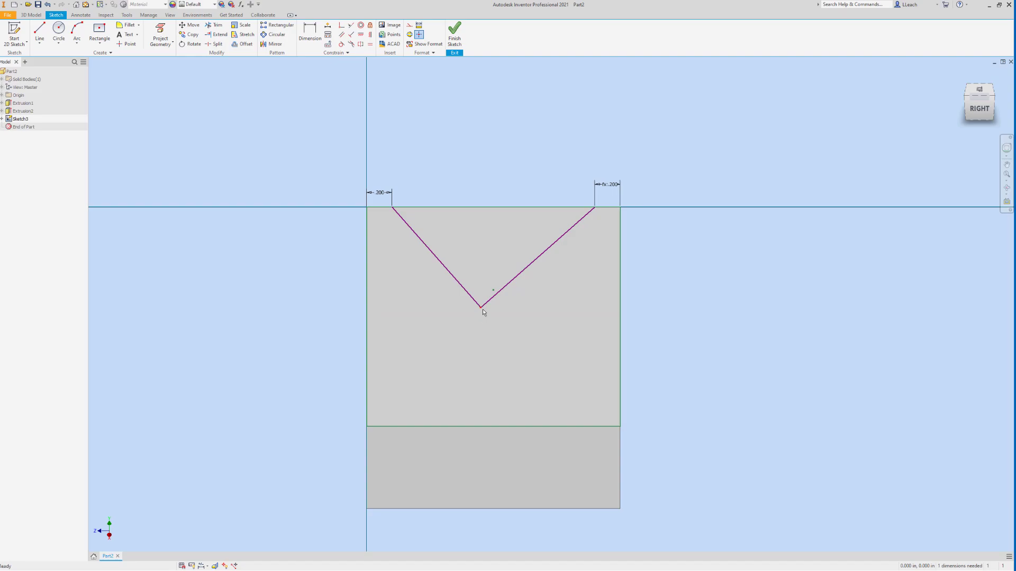
# Project the block's left edge into the sketch
pyautogui.moveTo(511, 292)
pyautogui.mouseDown(button='middle')
pyautogui.moveTo(525, 247)
pyautogui.moveTo(504, 256)
pyautogui.mouseUp(button='middle')
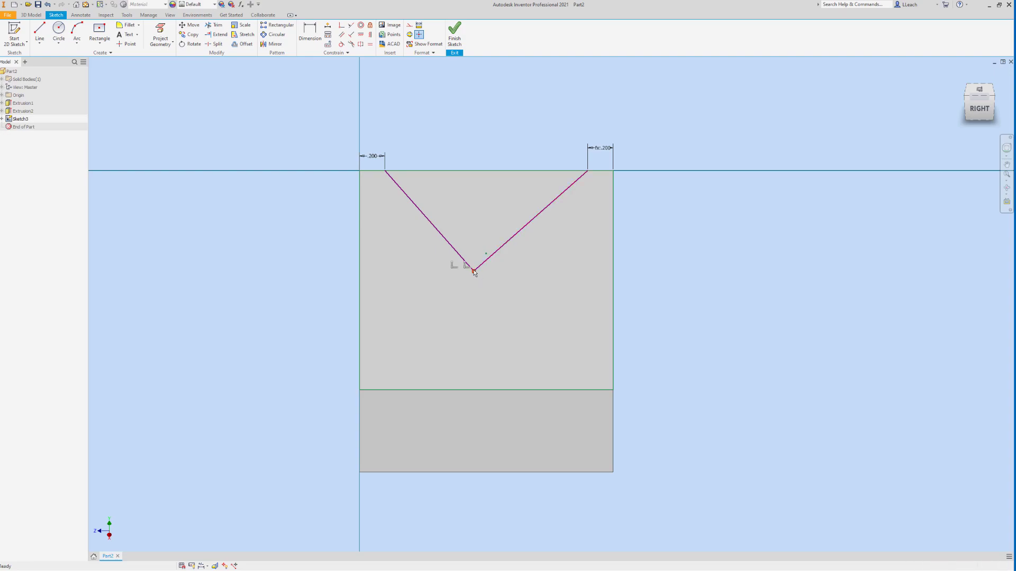
pyautogui.press('p')
pyautogui.click(361, 290)
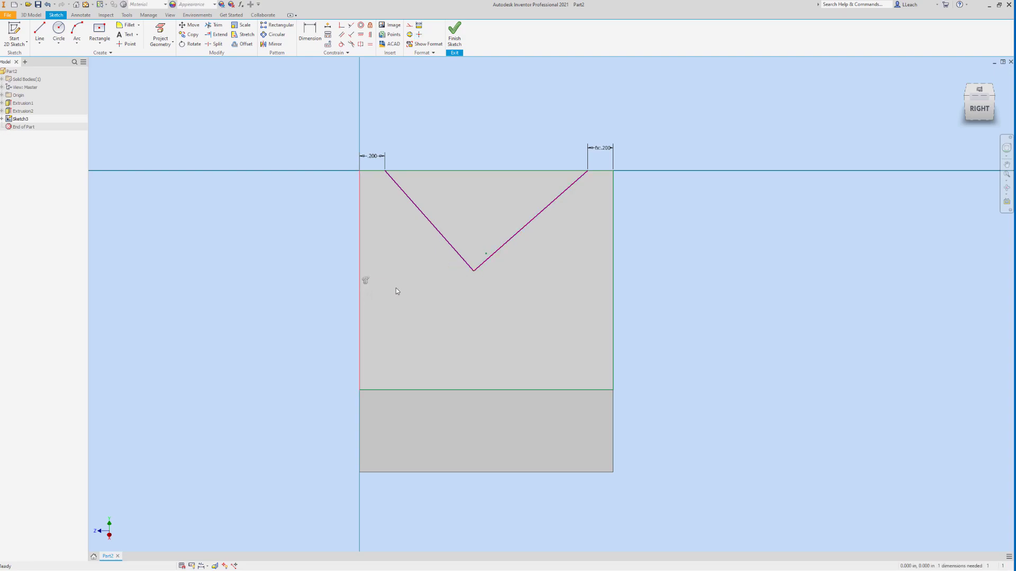
# Dimension the V apex 1.000 in from the projected left edge and finish the sketch
pyautogui.click(310, 33)
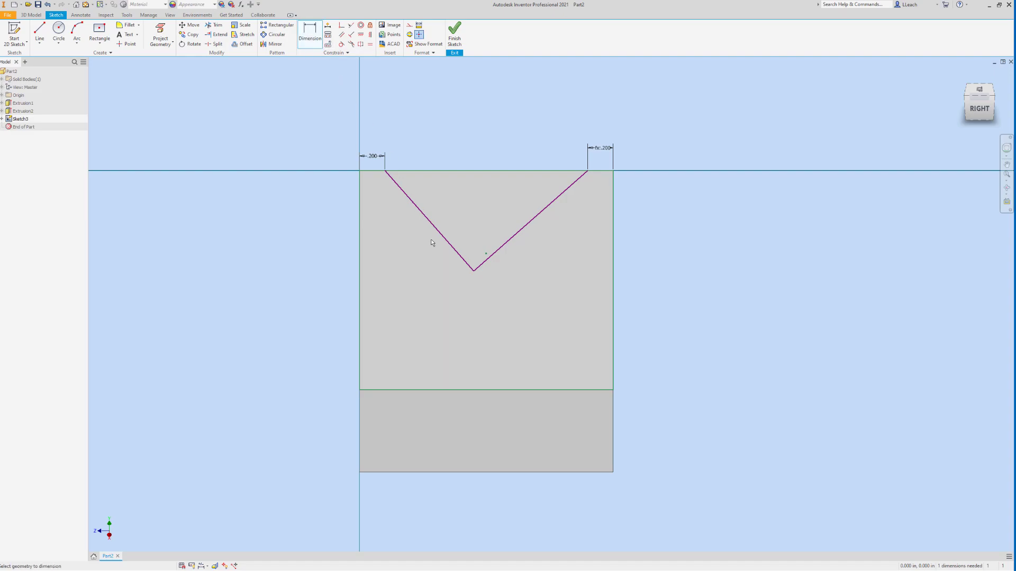
pyautogui.click(474, 271)
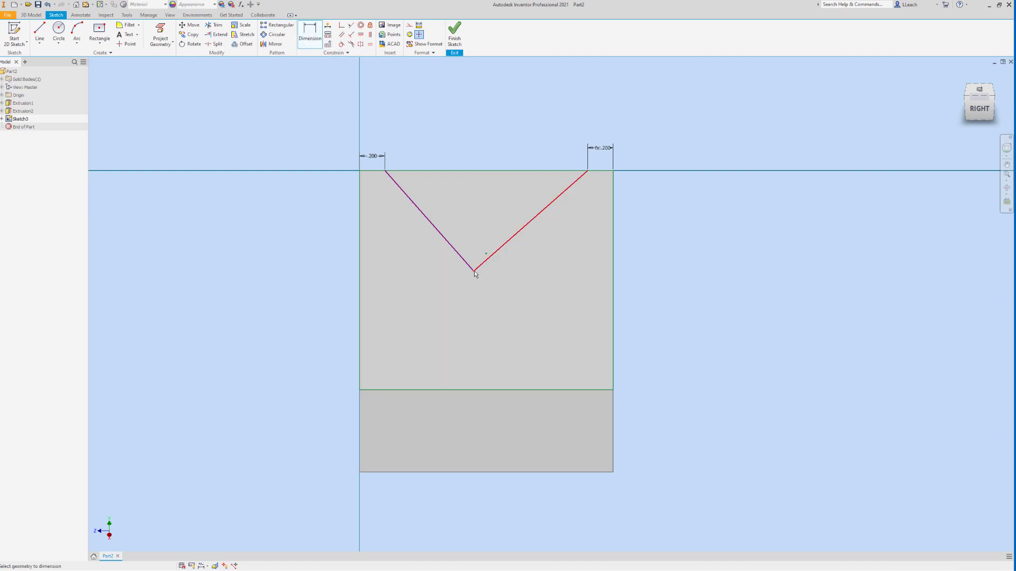
pyautogui.click(360, 300)
pyautogui.click(409, 293)
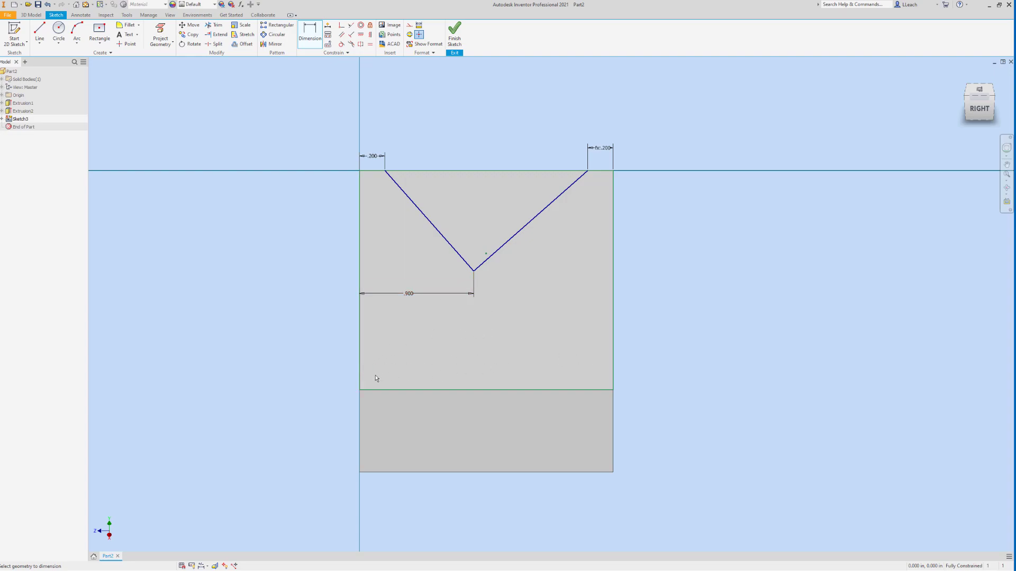
pyautogui.click(409, 294)
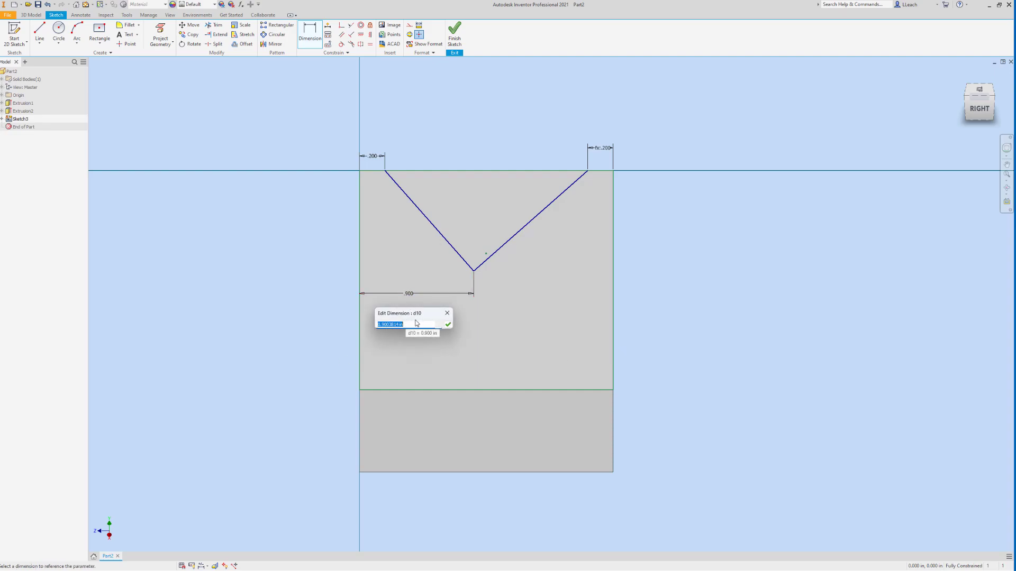
pyautogui.write('1')
pyautogui.click(448, 324)
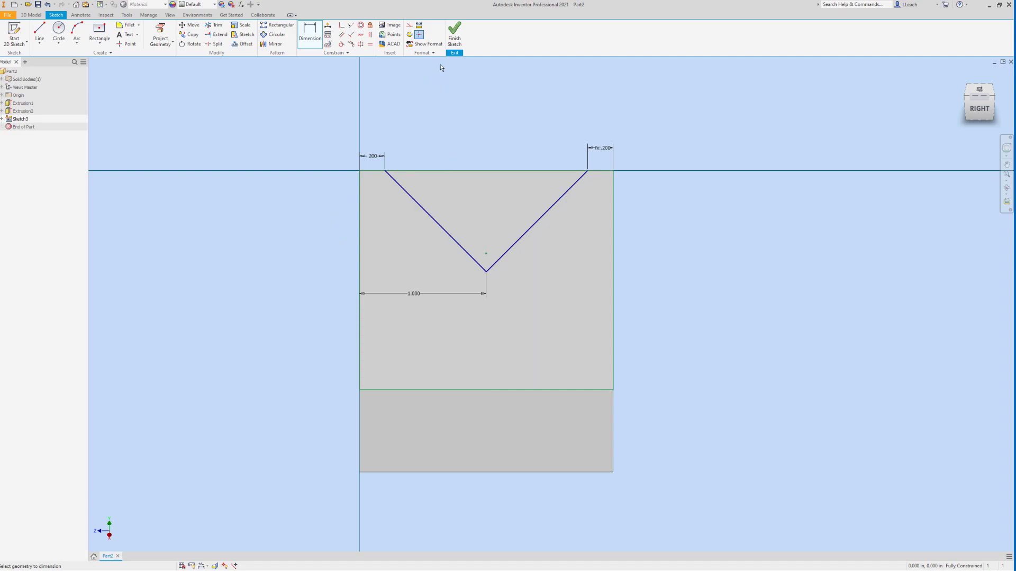
pyautogui.click(454, 33)
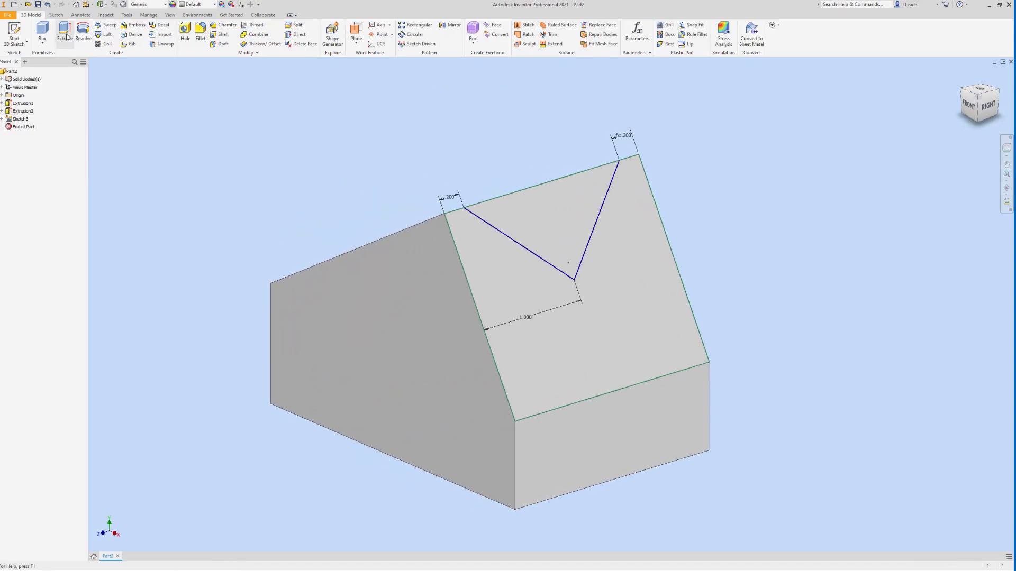
# Extrude the triangular V profile as a Through All cut to form the groove
pyautogui.click(65, 33)
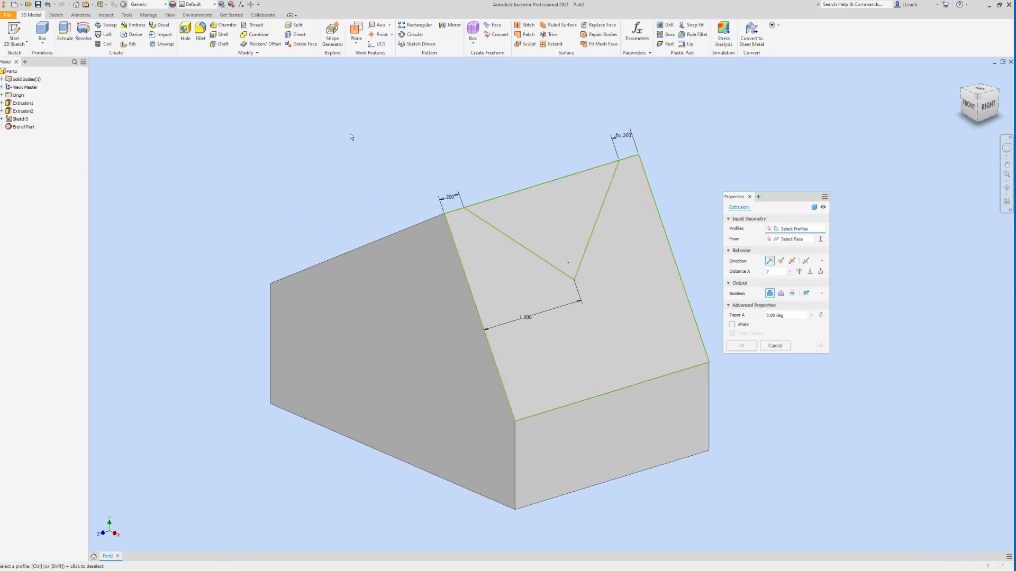
pyautogui.click(549, 217)
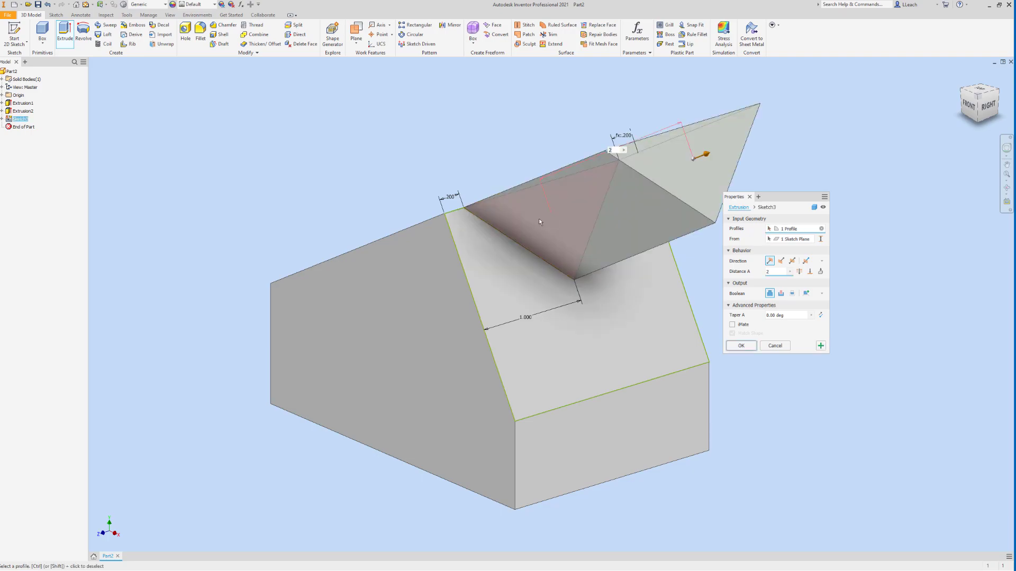
pyautogui.click(781, 293)
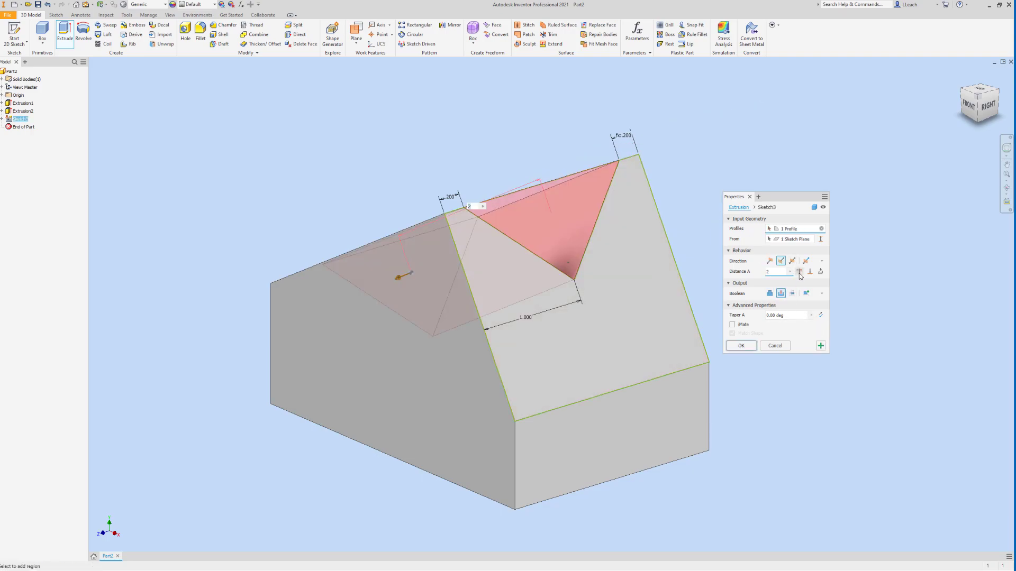
pyautogui.click(800, 272)
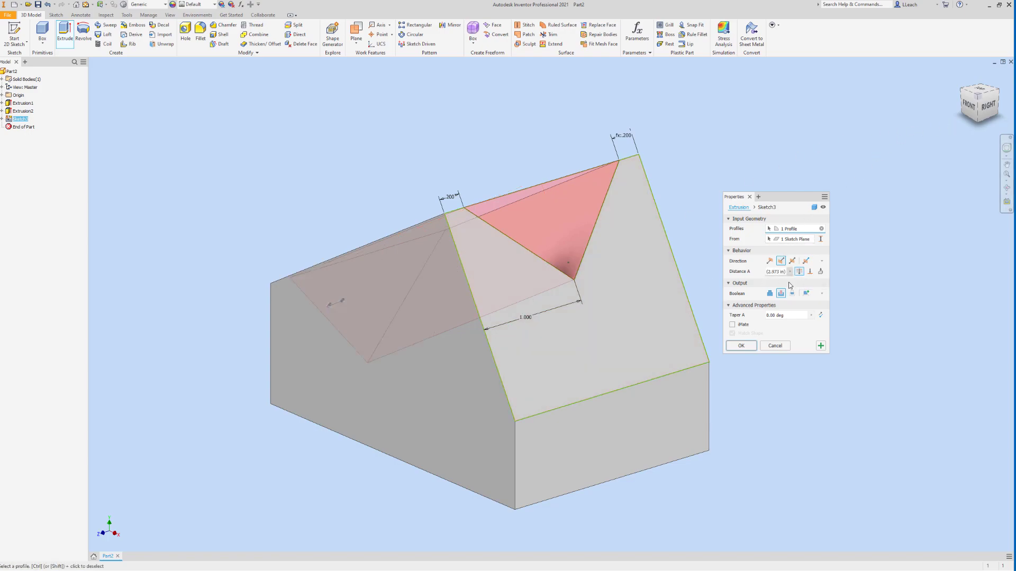
pyautogui.click(741, 346)
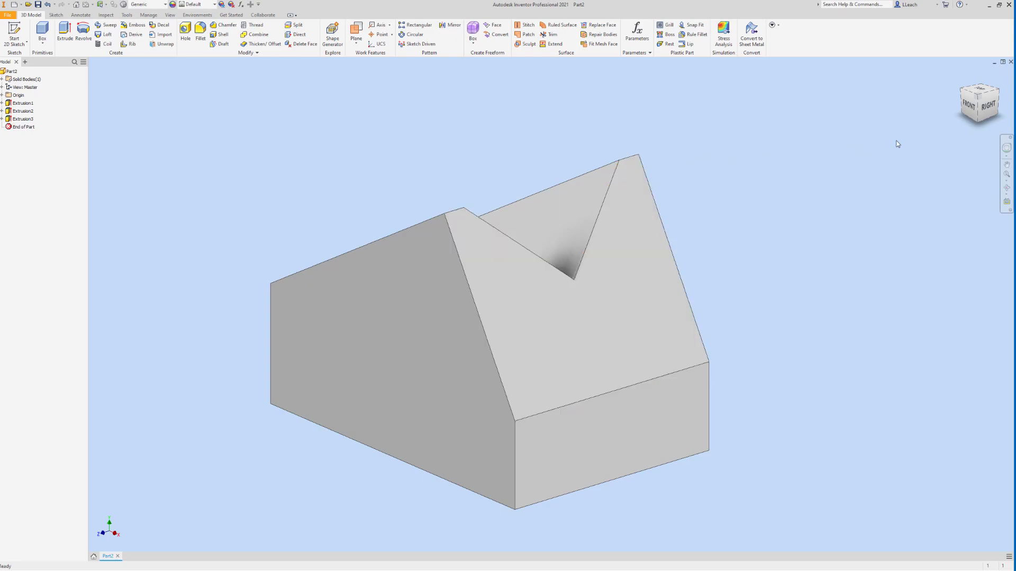
# View the block from below and start Sketch4 on its bottom face
pyautogui.click(977, 120)
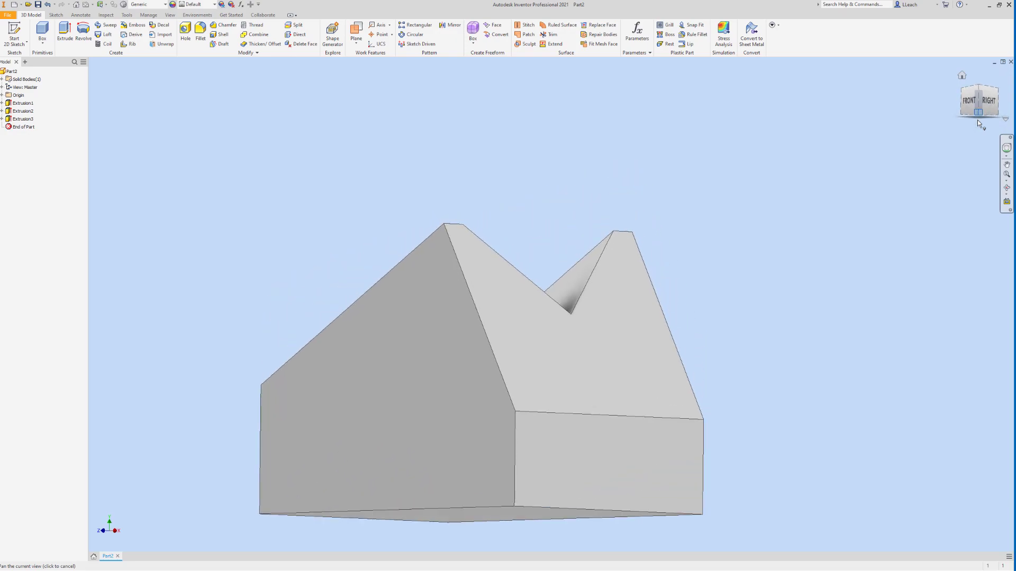
pyautogui.moveTo(779, 262); pyautogui.dragTo(794, 177)
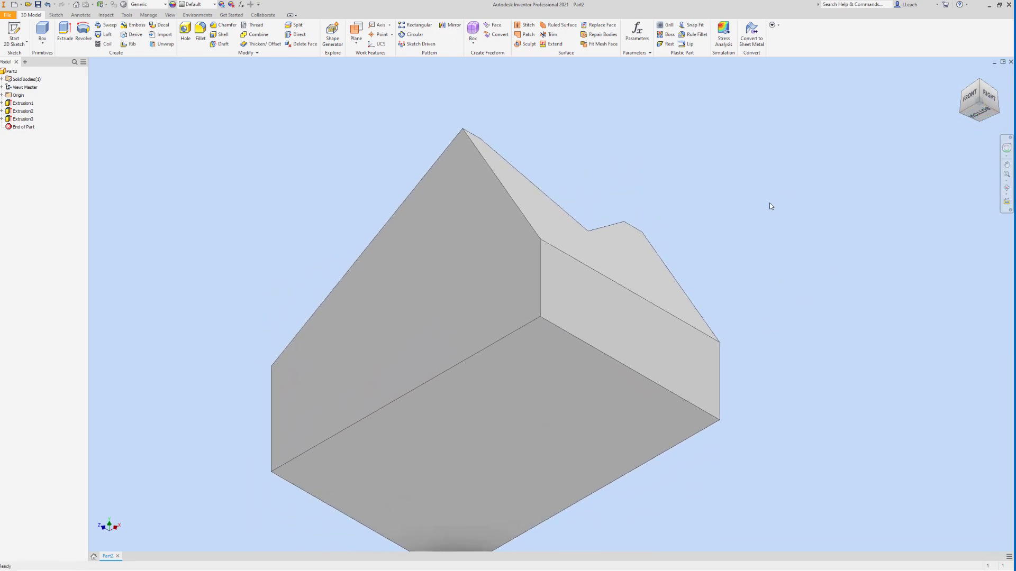
pyautogui.click(18, 38)
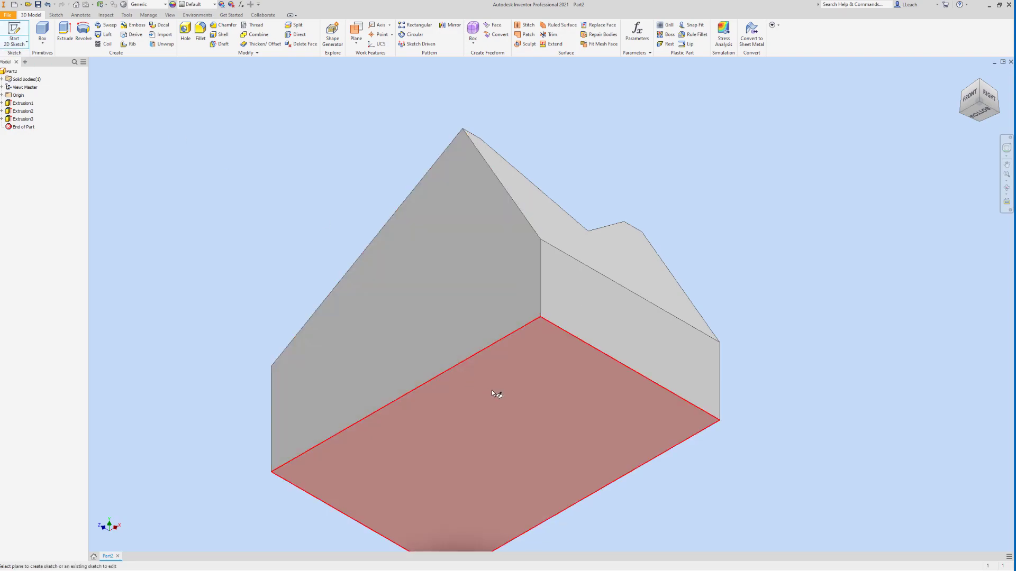
pyautogui.click(492, 392)
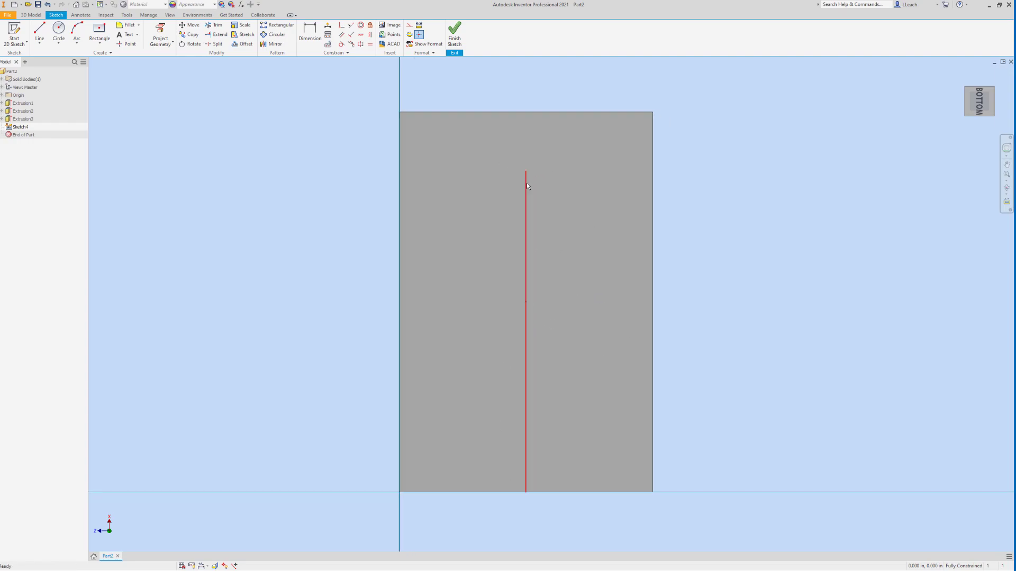
# Draw a diagonal line from the top edge to the left edge across the top-left corner
pyautogui.click(41, 45)
pyautogui.click(48, 54)
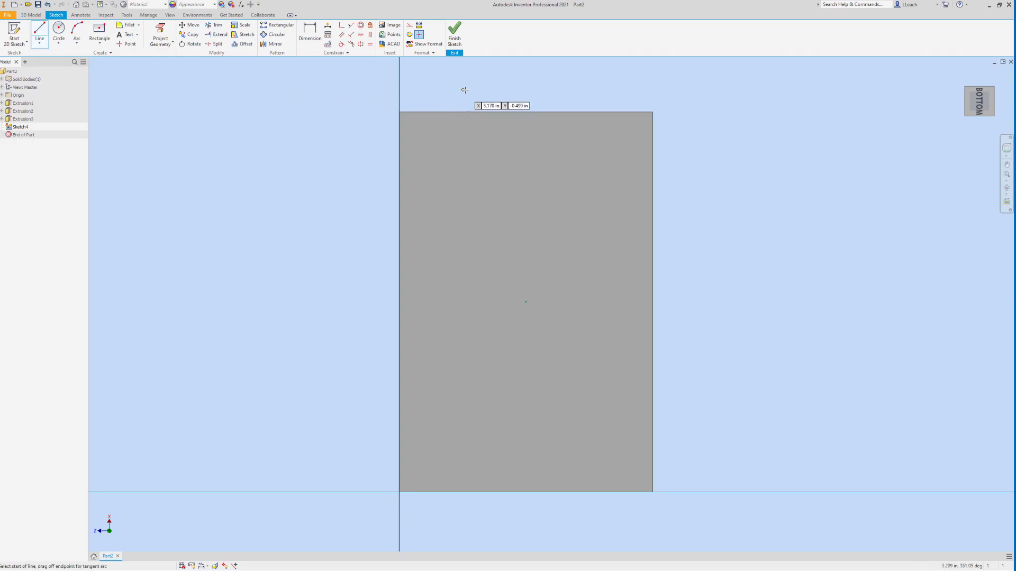
pyautogui.click(497, 112)
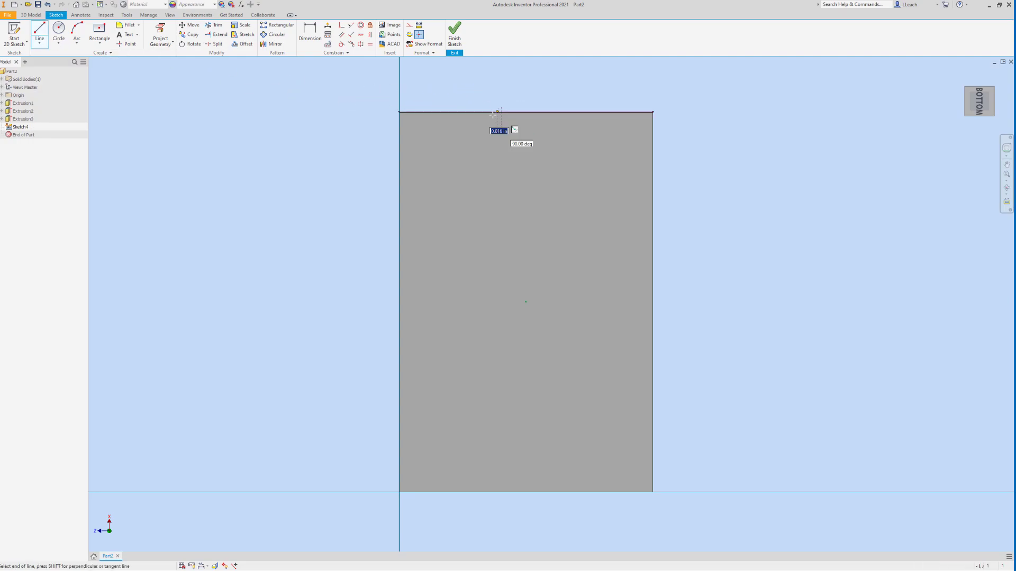
pyautogui.click(399, 175)
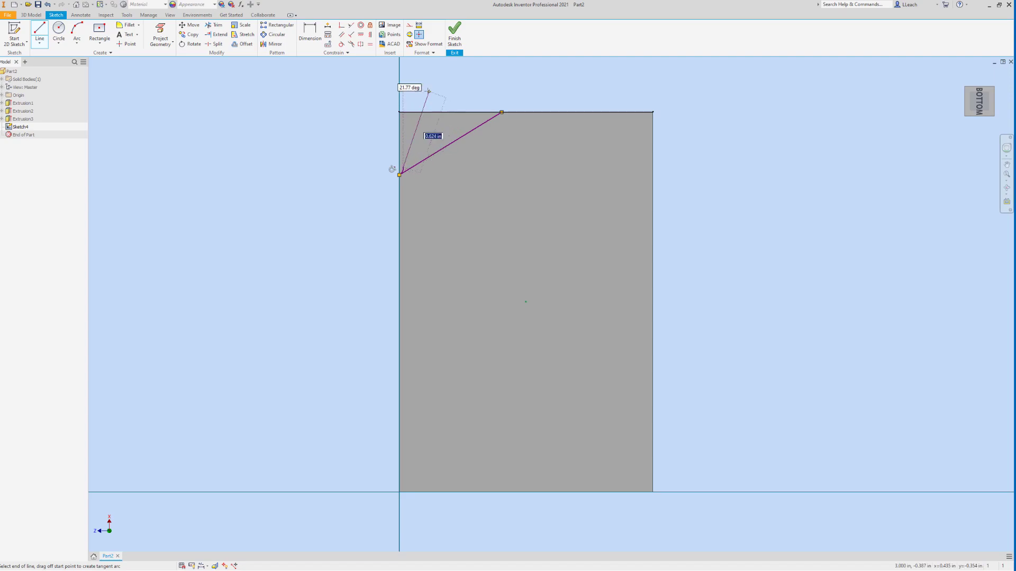
# Draw the mirroring diagonal from the top edge to the right edge, then fit the sketch in view
pyautogui.click(46, 43)
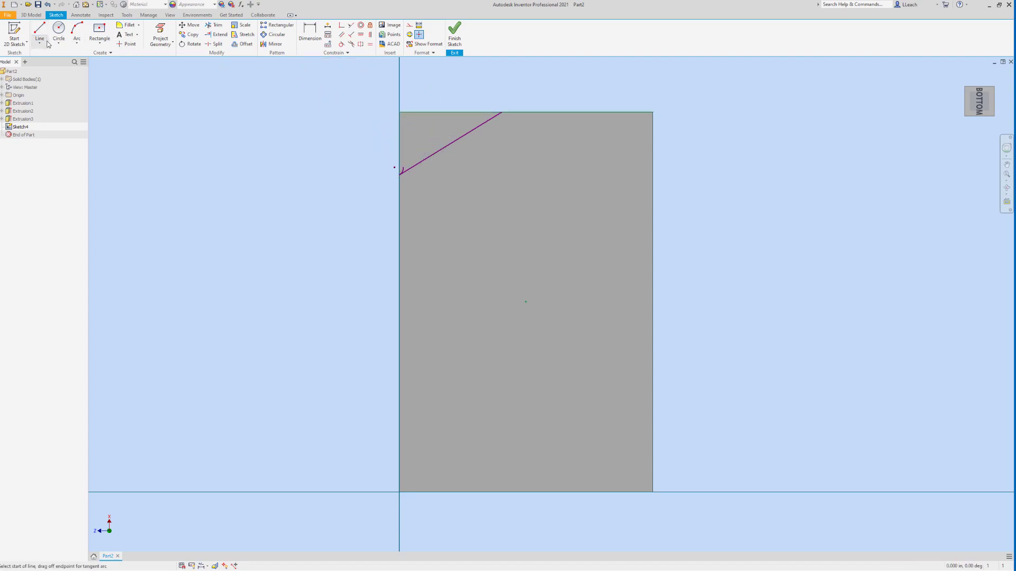
pyautogui.click(47, 48)
pyautogui.click(56, 61)
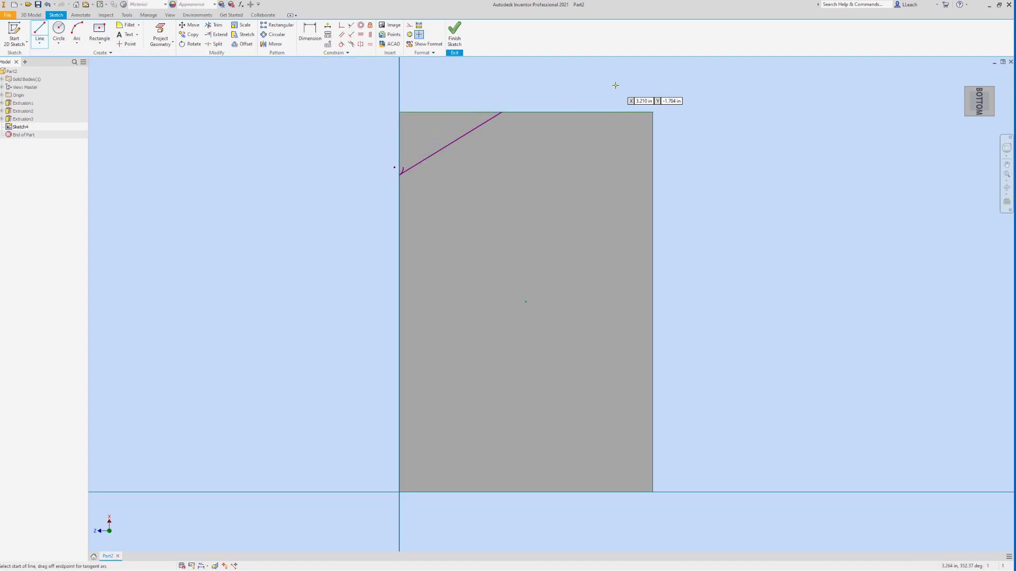
pyautogui.click(574, 112)
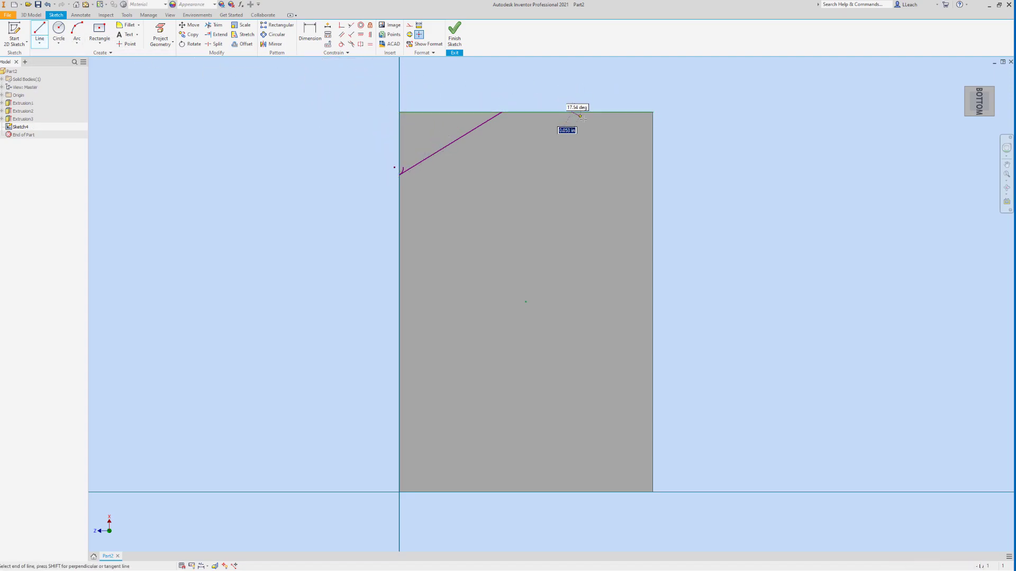
pyautogui.doubleClick(653, 194)
pyautogui.press('Escape')
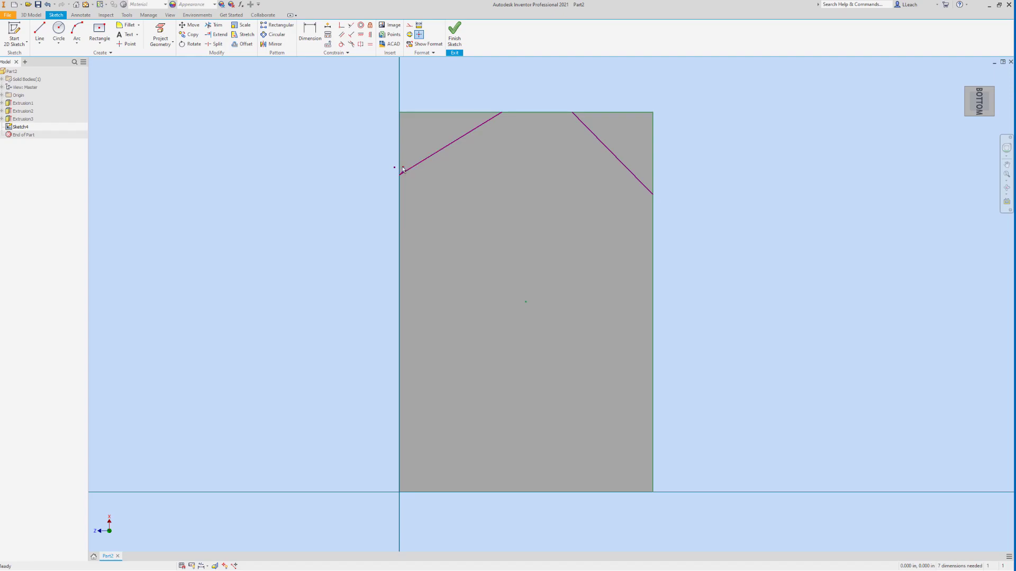
pyautogui.scroll(-5, 402, 167)
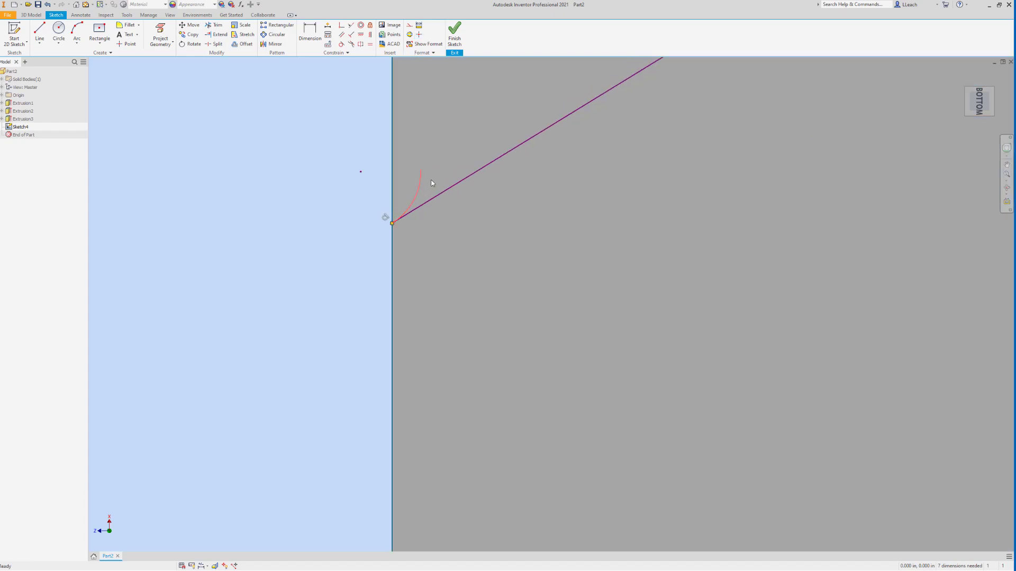
pyautogui.scroll(6, 503, 198)
pyautogui.moveTo(561, 185)
pyautogui.mouseDown(button='middle')
pyautogui.moveTo(481, 204)
pyautogui.moveTo(442, 188)
pyautogui.mouseUp(button='middle')
pyautogui.scroll(-3, 482, 199)
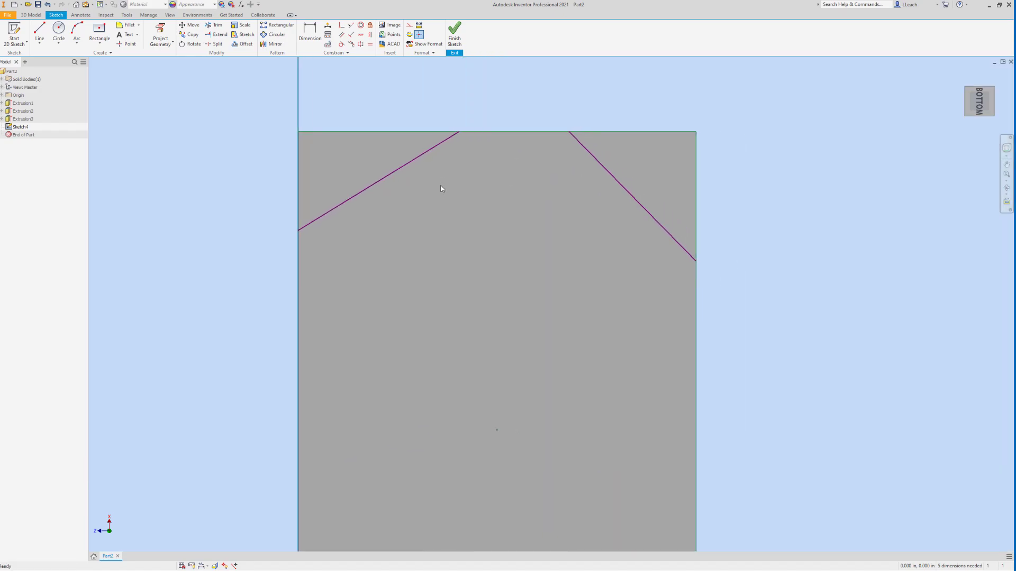
# Dimension the left diagonal 0.750 in from the left side and link the right one's distance to it (d13)
pyautogui.click(317, 36)
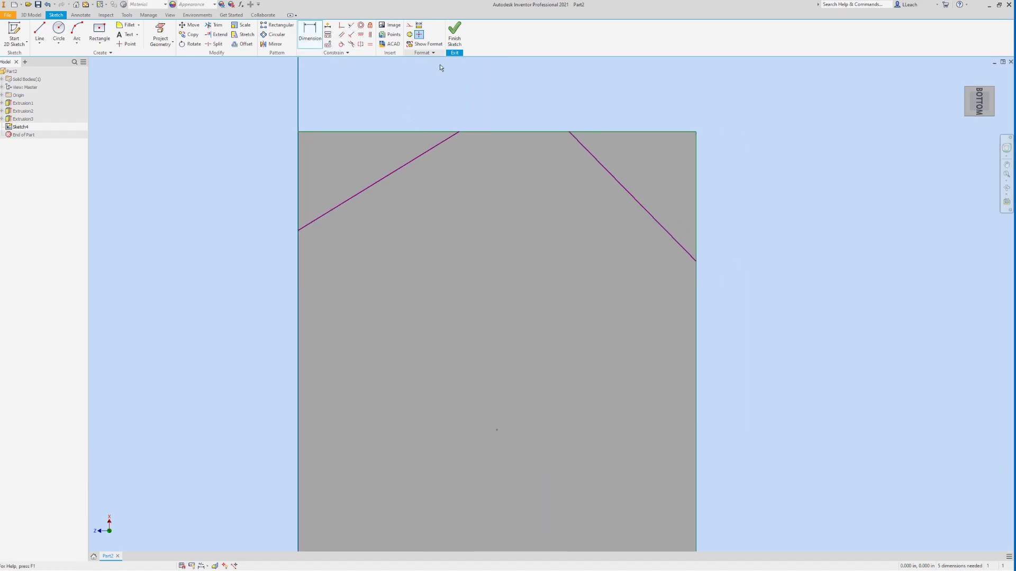
pyautogui.click(459, 132)
pyautogui.click(299, 176)
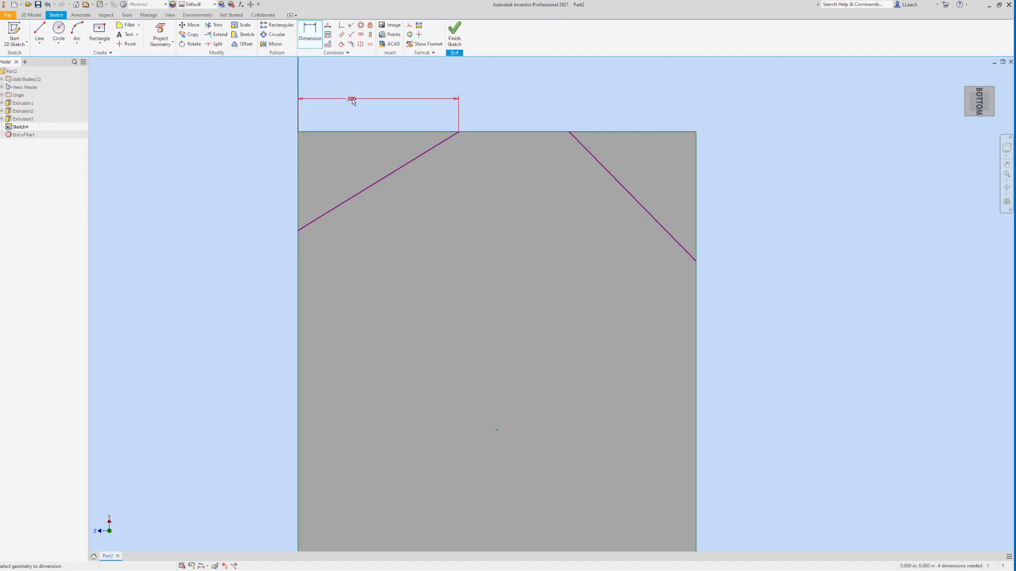
pyautogui.click(353, 99)
pyautogui.write('.75')
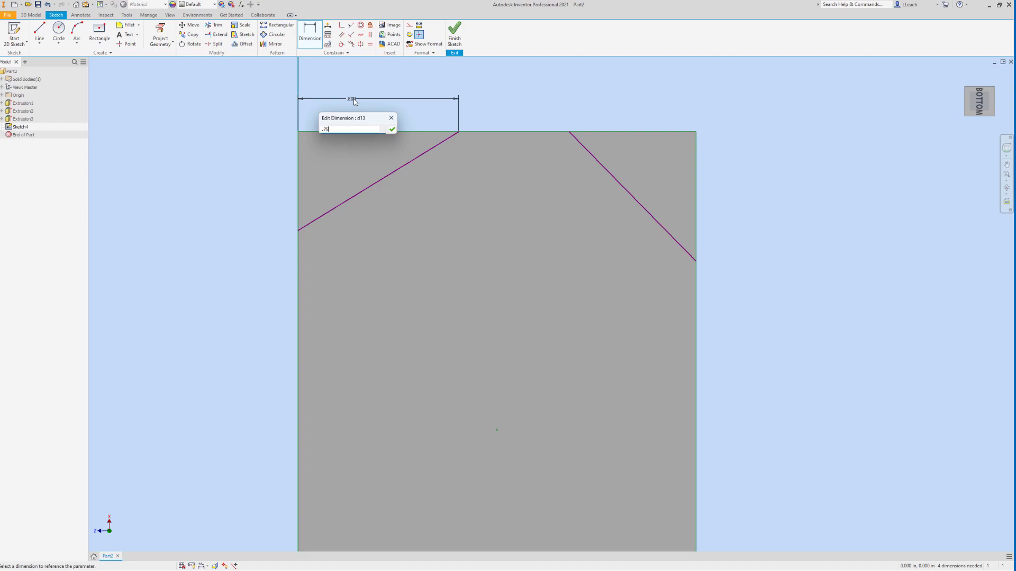
pyautogui.press('Return')
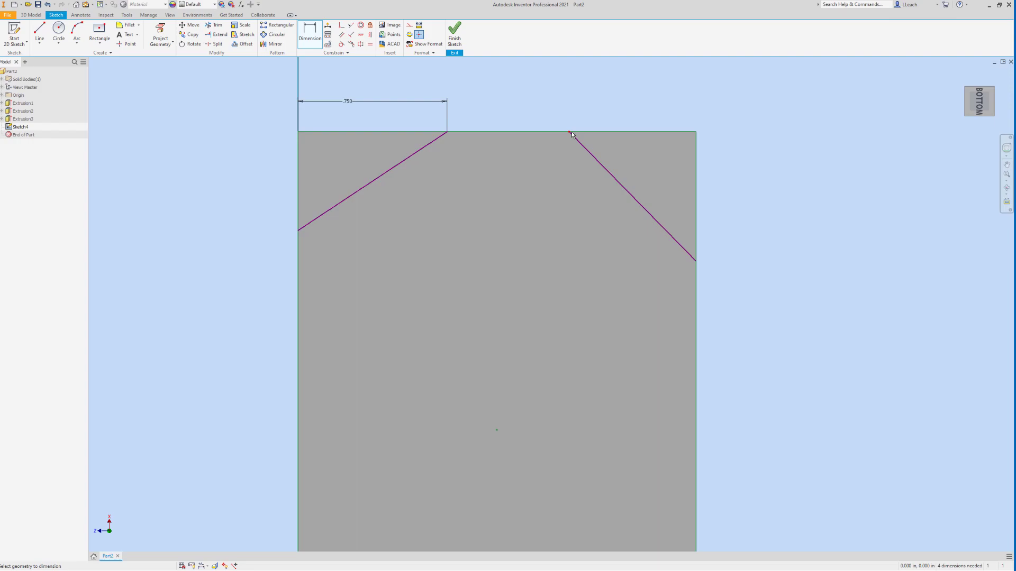
pyautogui.click(610, 130)
pyautogui.click(696, 159)
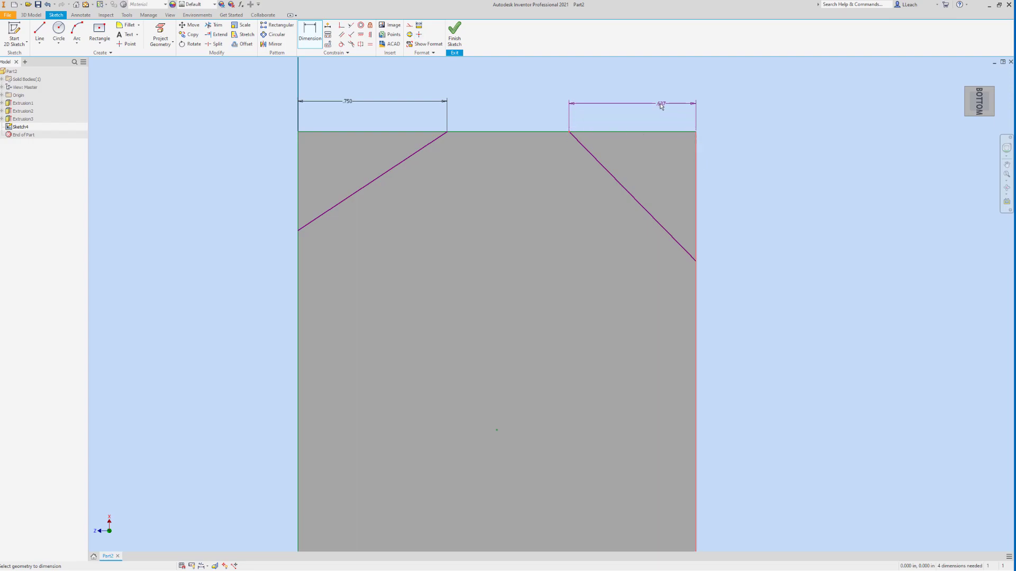
pyautogui.click(644, 102)
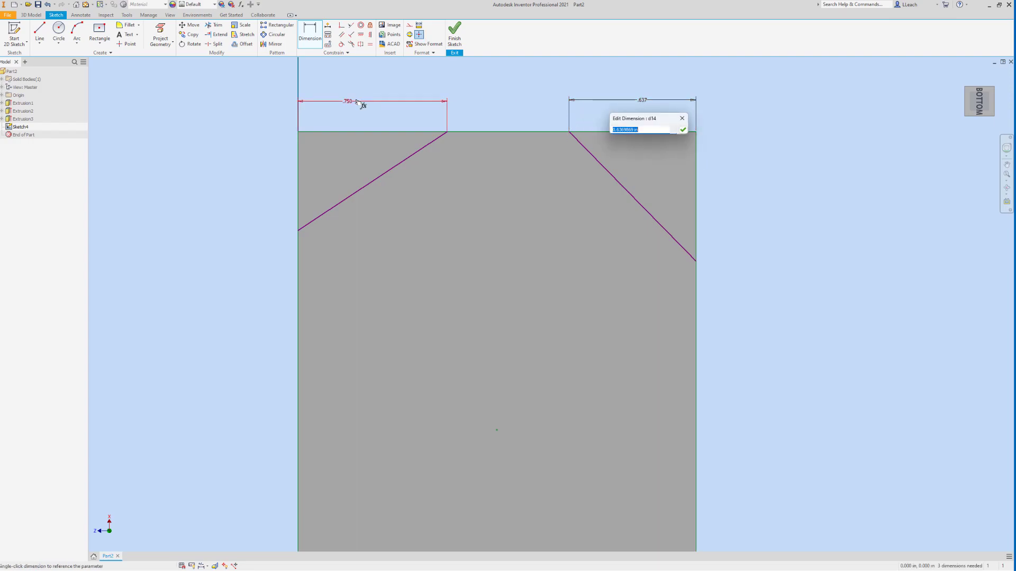
pyautogui.click(348, 102)
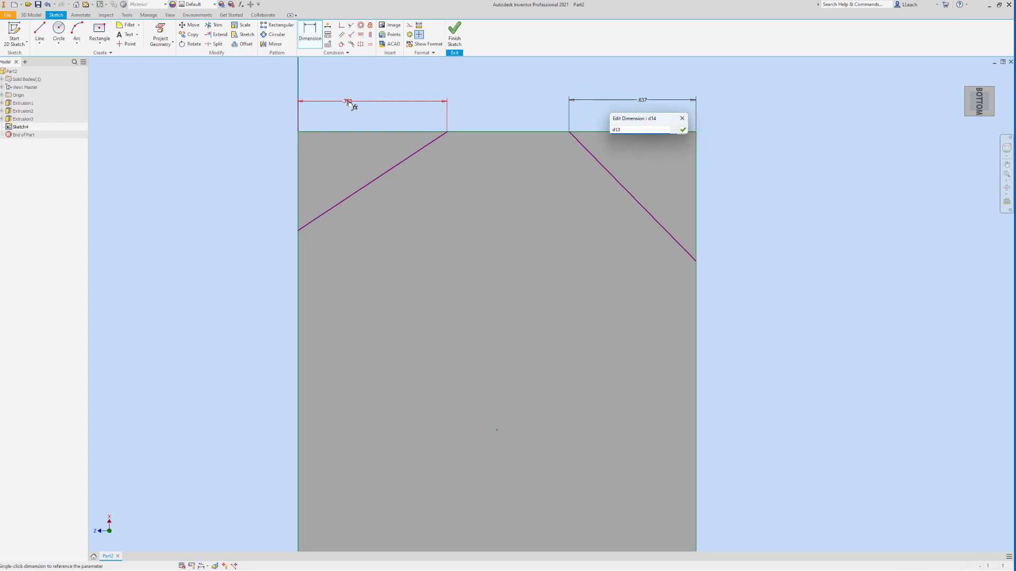
pyautogui.click(683, 130)
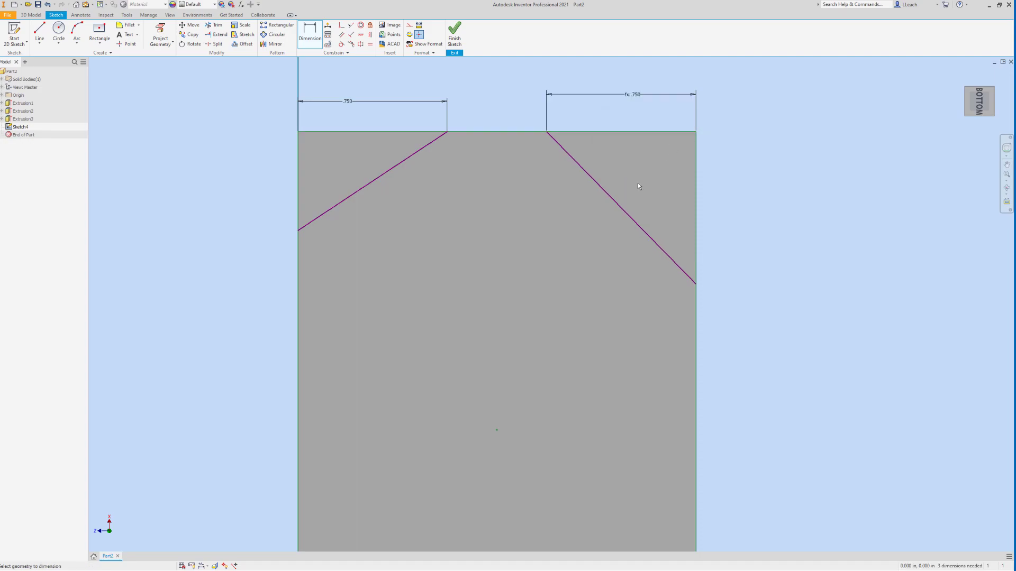
pyautogui.click(316, 36)
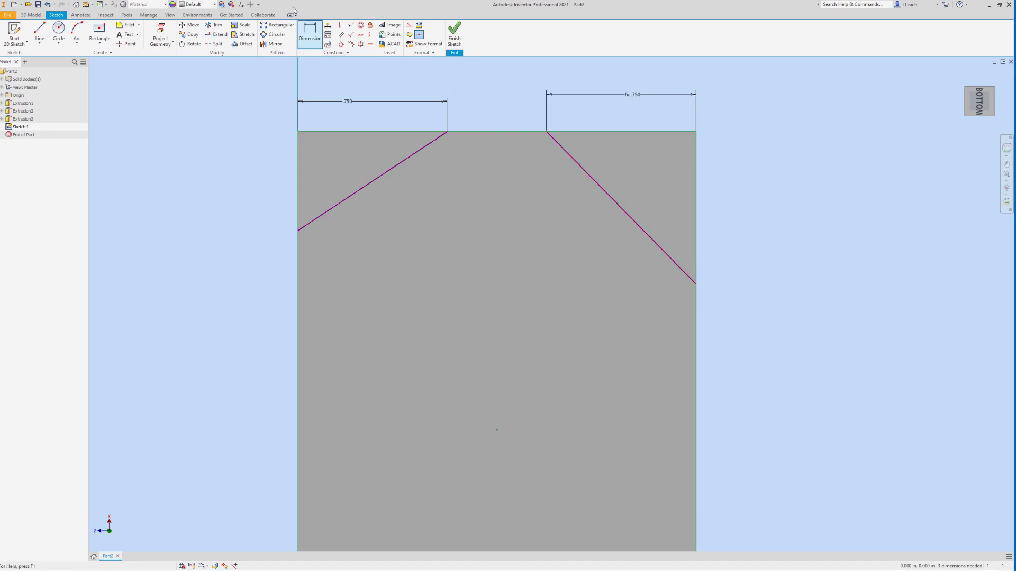
# Add a 30° angle dimension between the top edge and the left diagonal
pyautogui.click(316, 36)
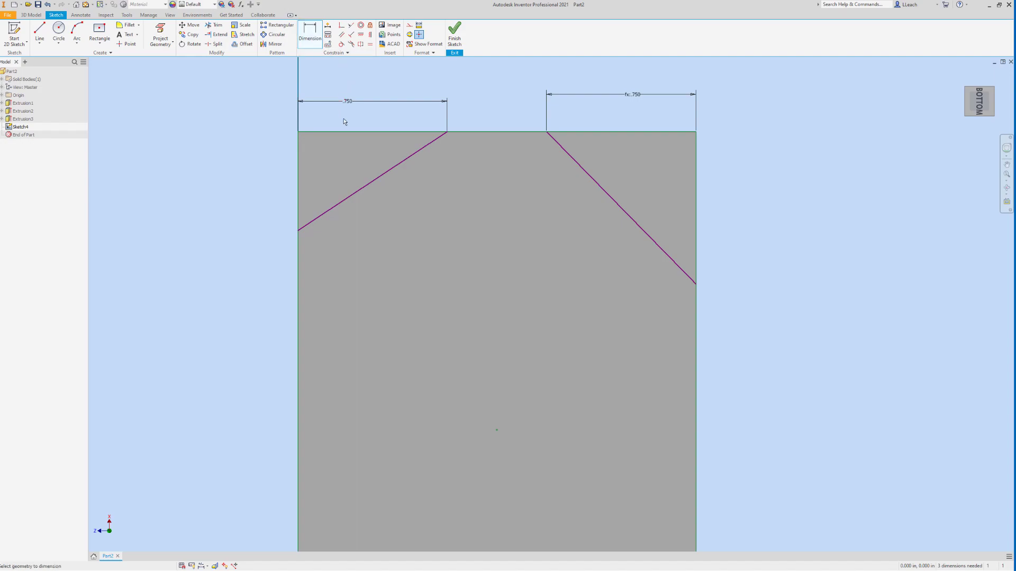
pyautogui.click(384, 131)
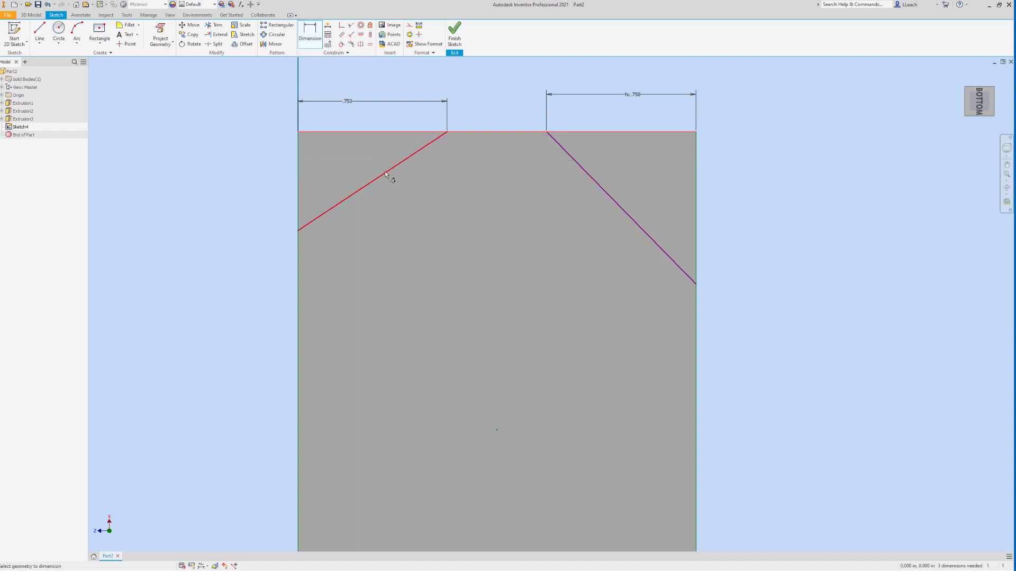
pyautogui.click(385, 175)
pyautogui.click(369, 155)
pyautogui.write('30')
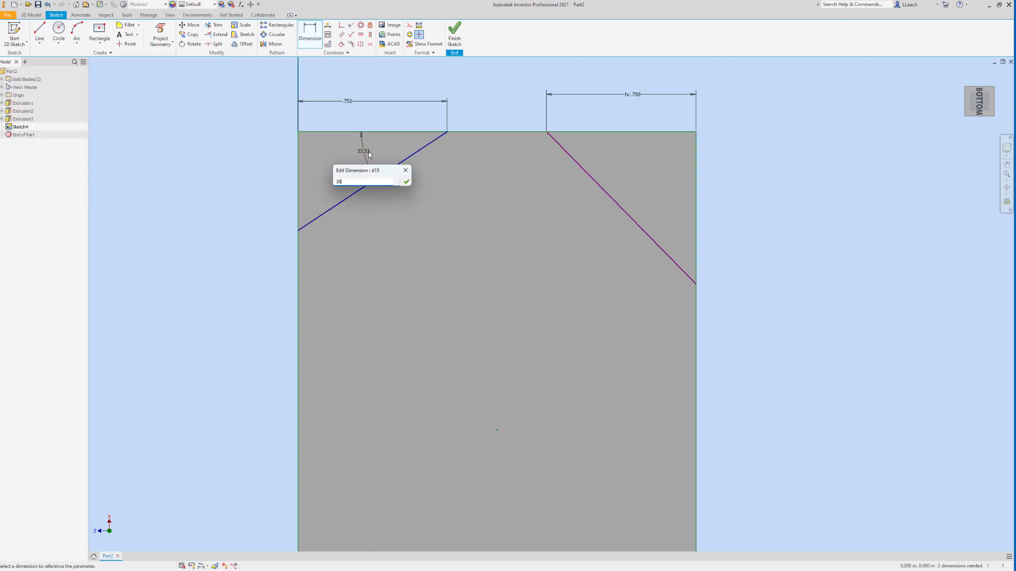
pyautogui.press('Return')
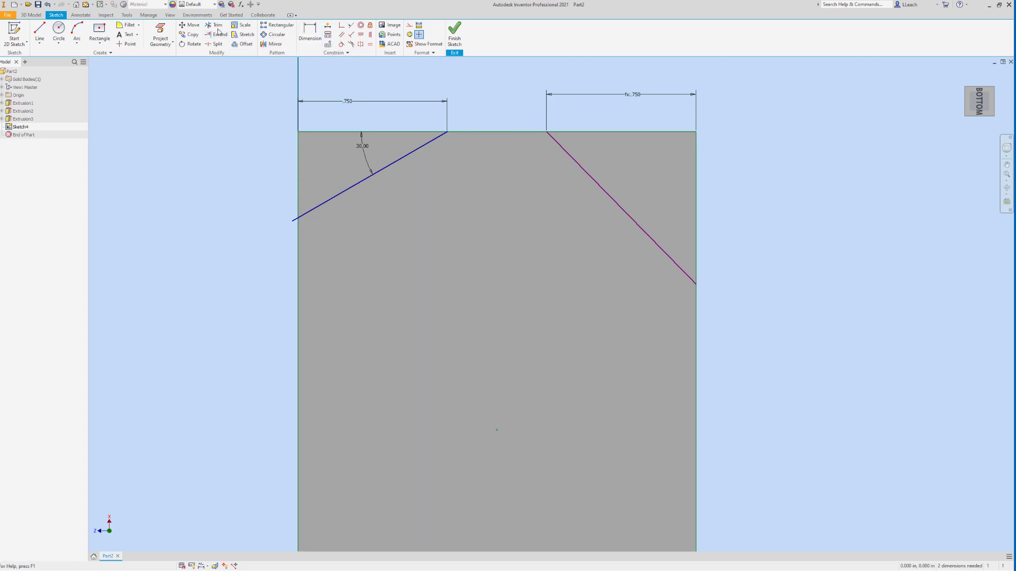
# Trim the left diagonal's overhang past the edge
pyautogui.click(215, 25)
pyautogui.click(293, 219)
pyautogui.press('Escape')
# Dimension the right diagonal's angle to the top edge, linked to the left 30° angle (d15)
pyautogui.click(310, 33)
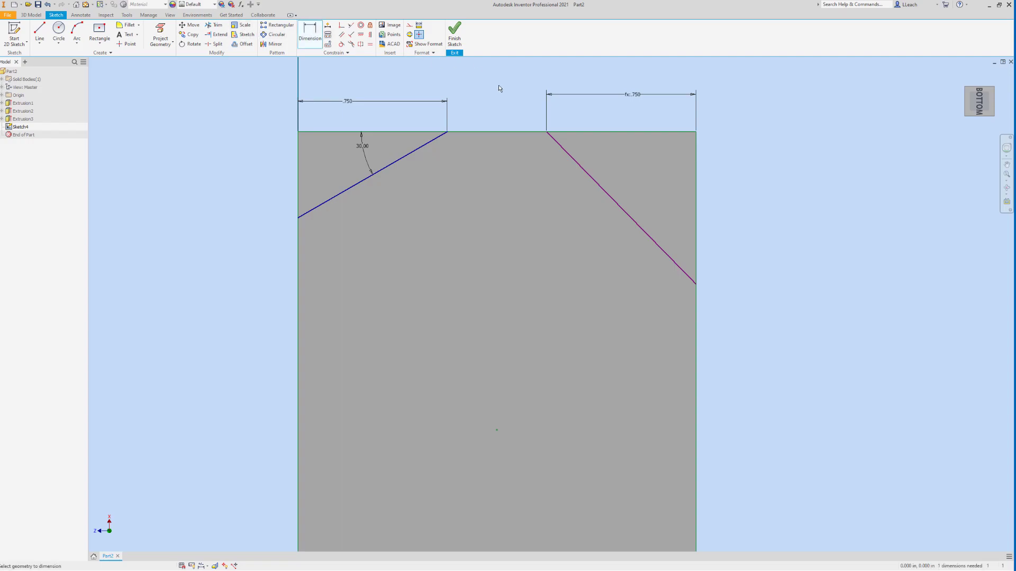
pyautogui.click(593, 183)
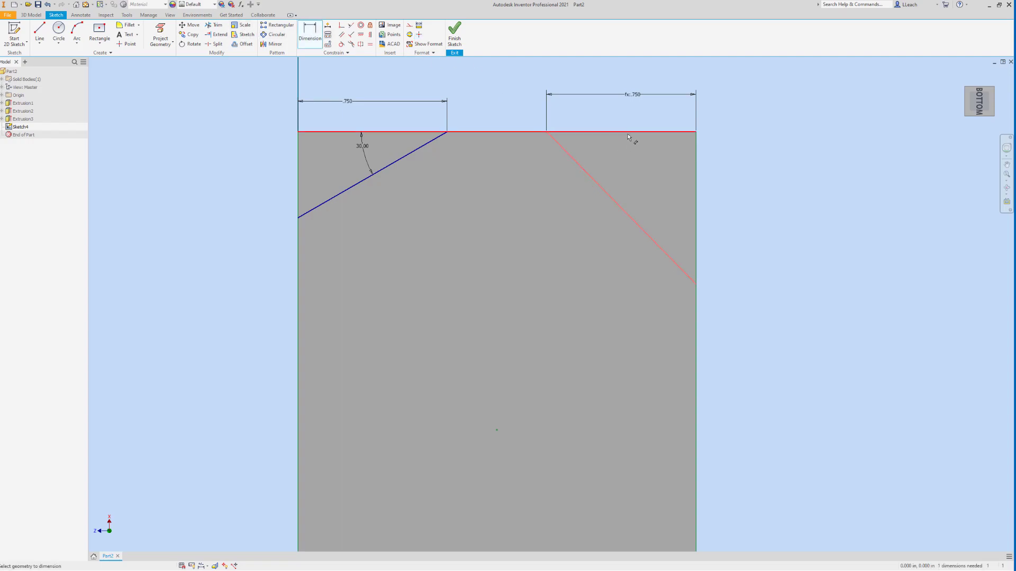
pyautogui.click(629, 136)
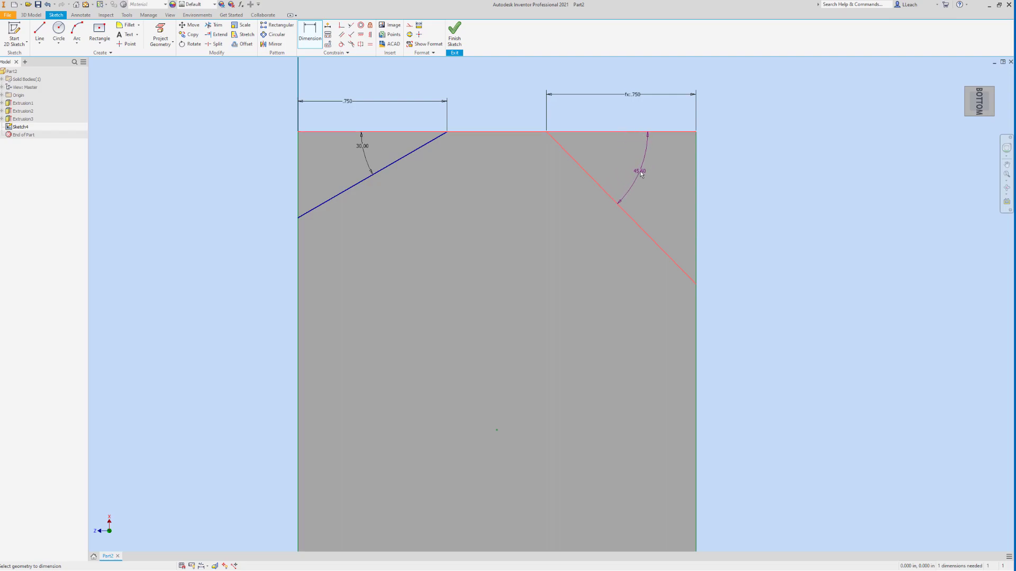
pyautogui.click(642, 173)
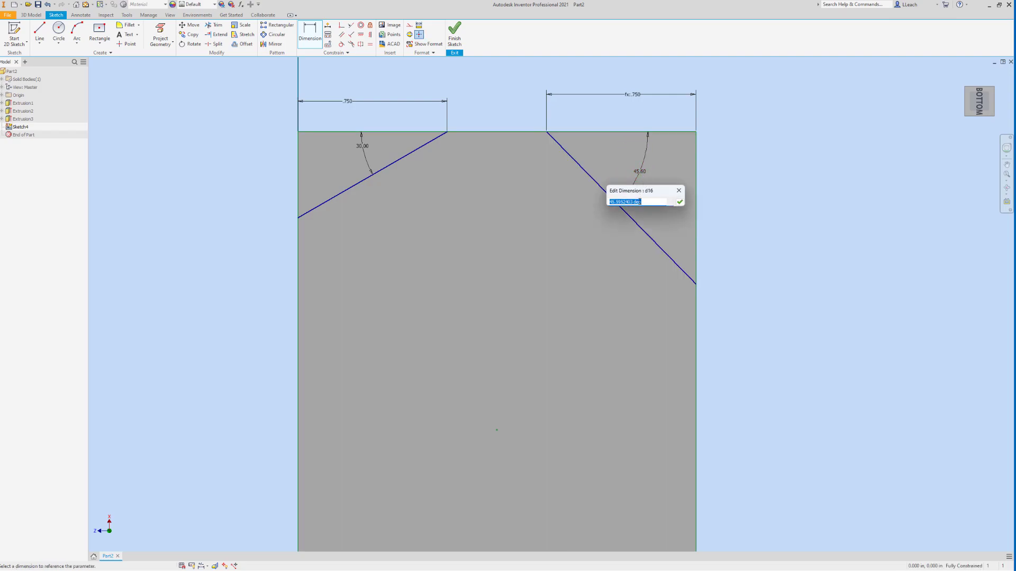
pyautogui.click(363, 147)
pyautogui.click(679, 201)
# Finish Sketch4 and extrude both corner triangles as a Through All cut
pyautogui.press('Escape')
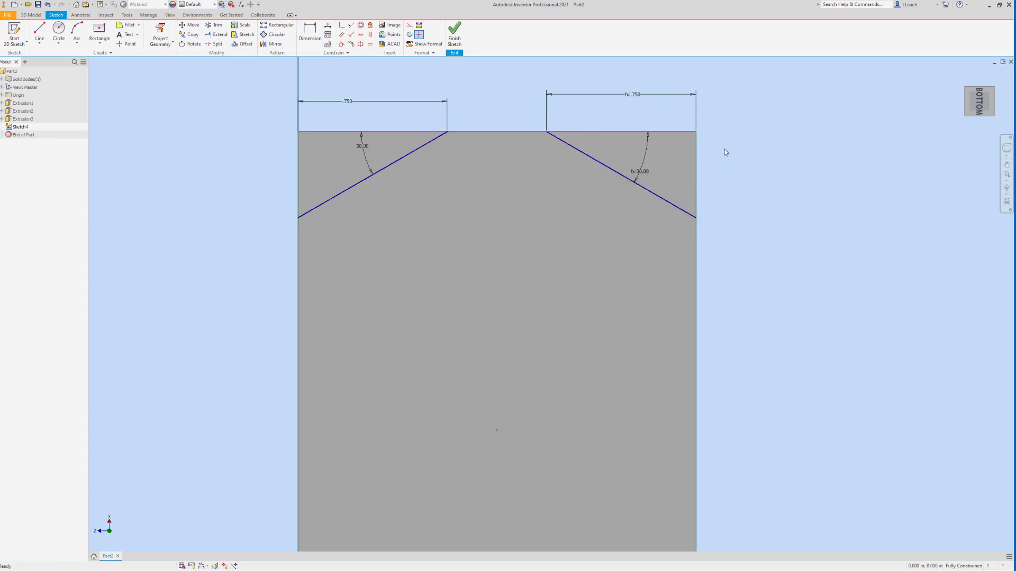
pyautogui.click(455, 35)
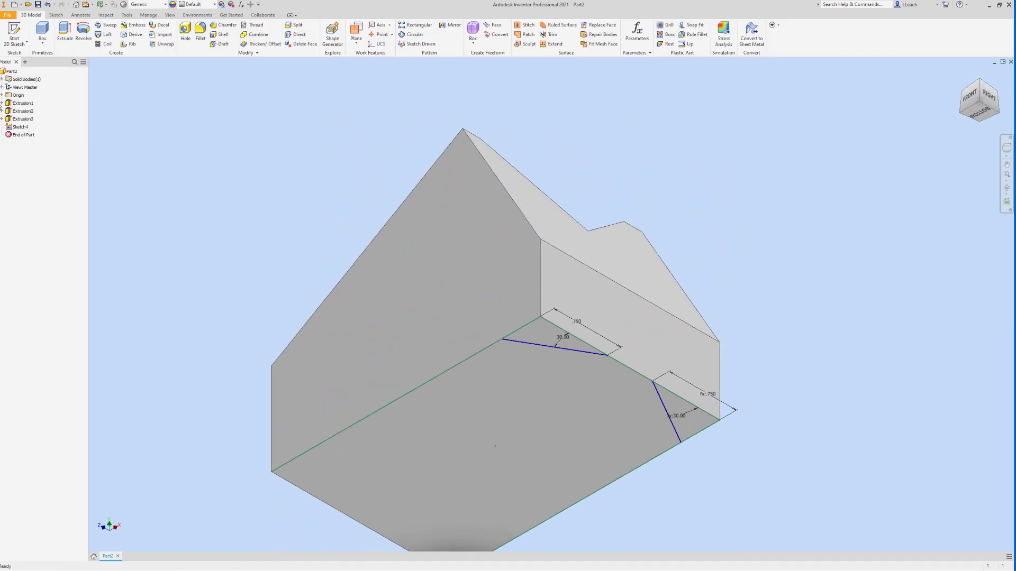
pyautogui.click(64, 33)
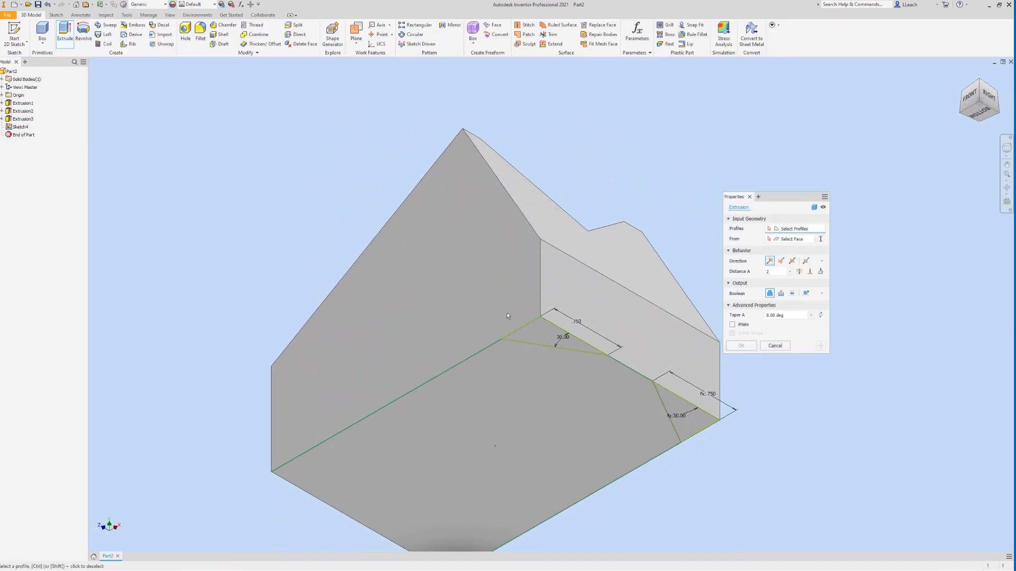
pyautogui.click(536, 334)
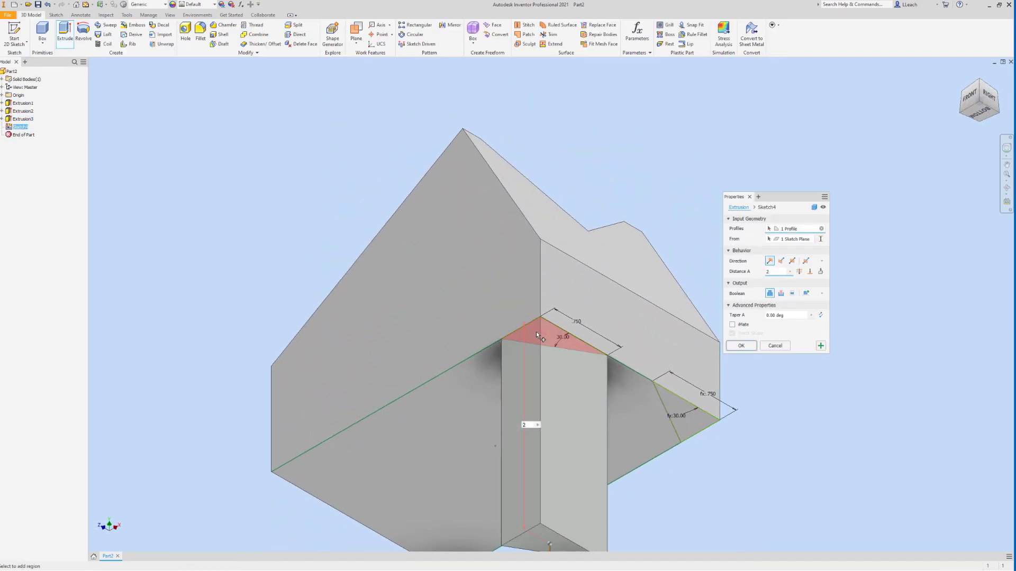
pyautogui.click(670, 394)
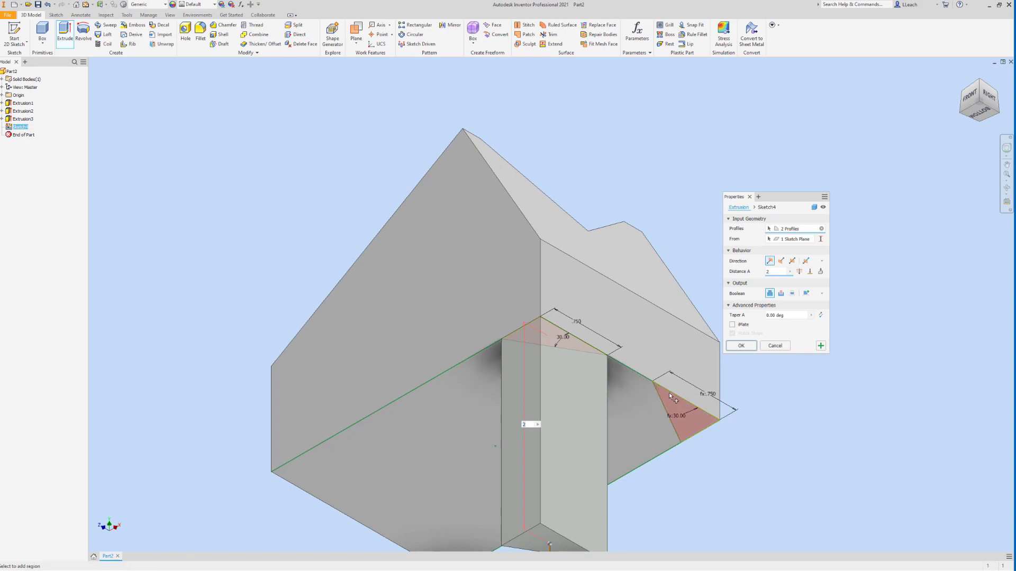
pyautogui.click(782, 293)
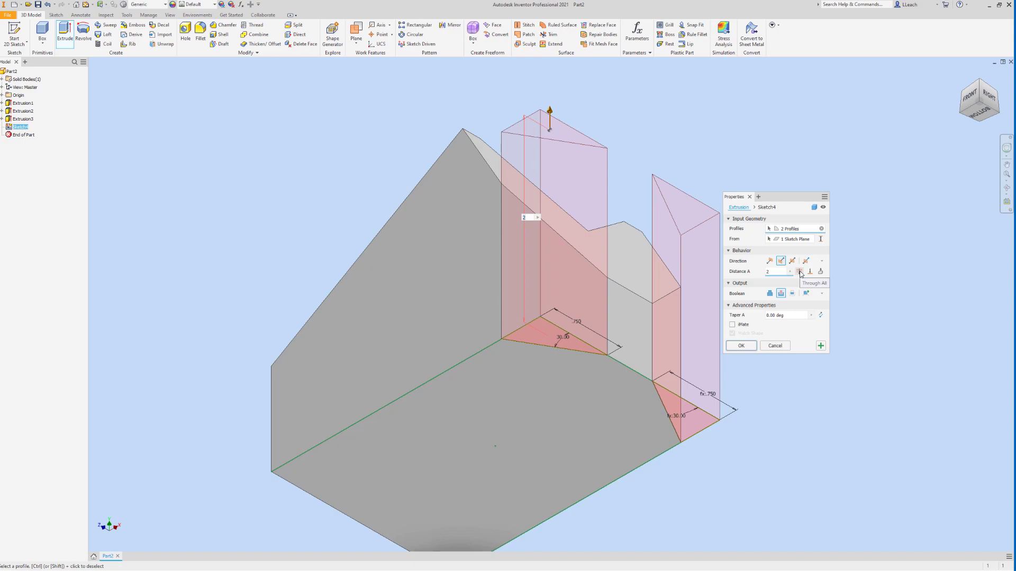
pyautogui.click(799, 272)
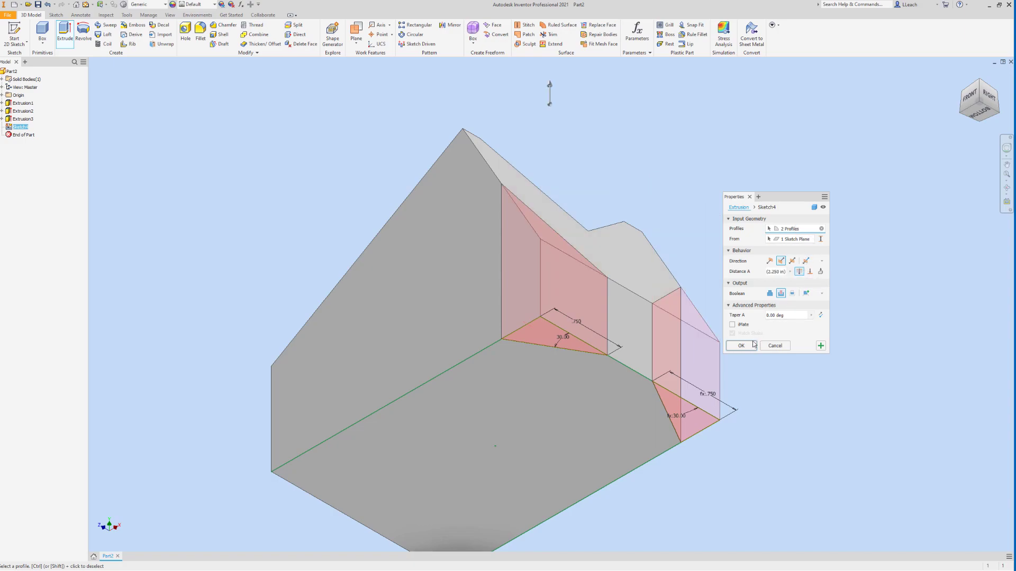
pyautogui.click(741, 346)
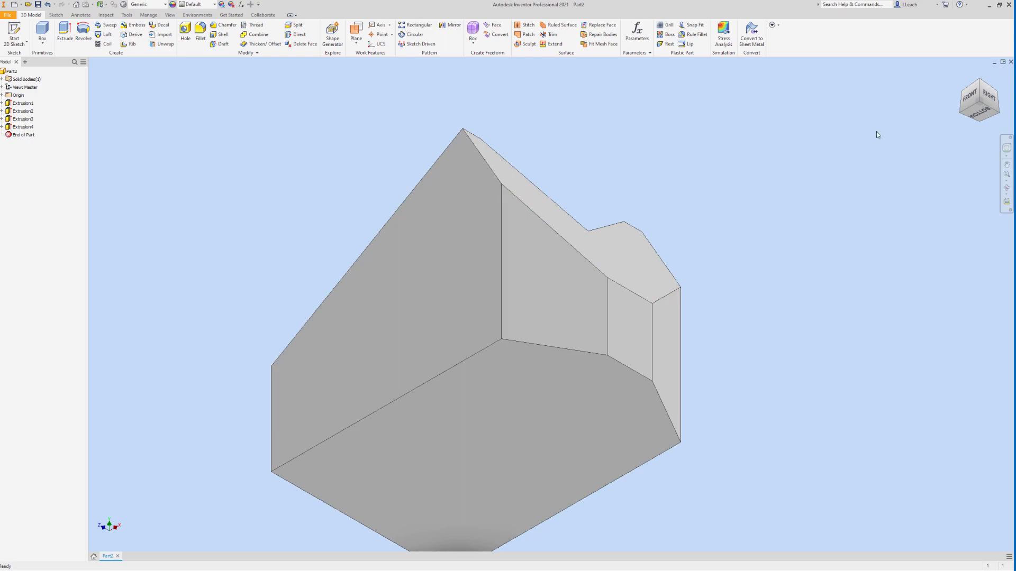
# Inspect the V-block from home, isometric and front views, ending on the top-front-right isometric
pyautogui.click(962, 75)
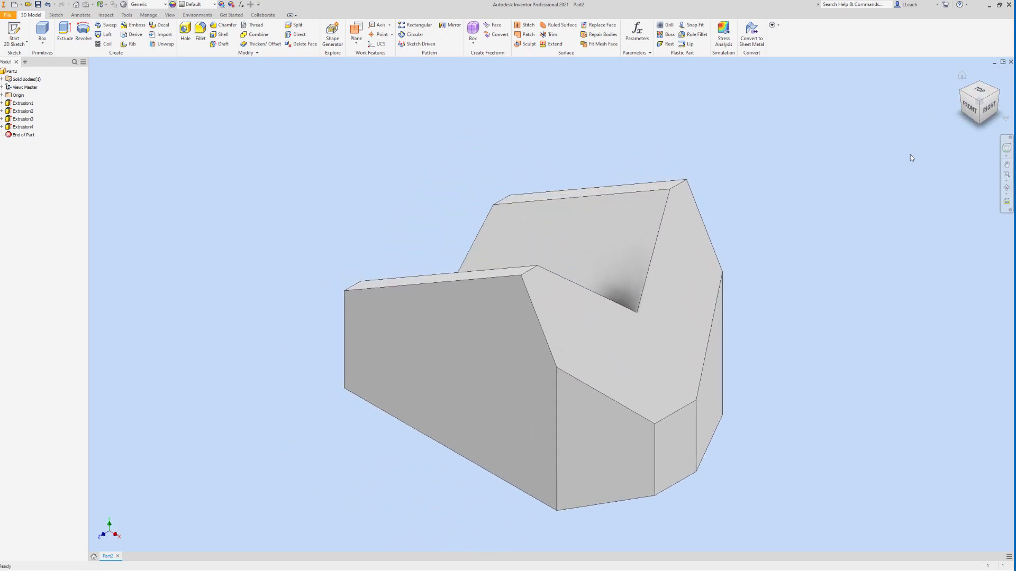
pyautogui.click(962, 93)
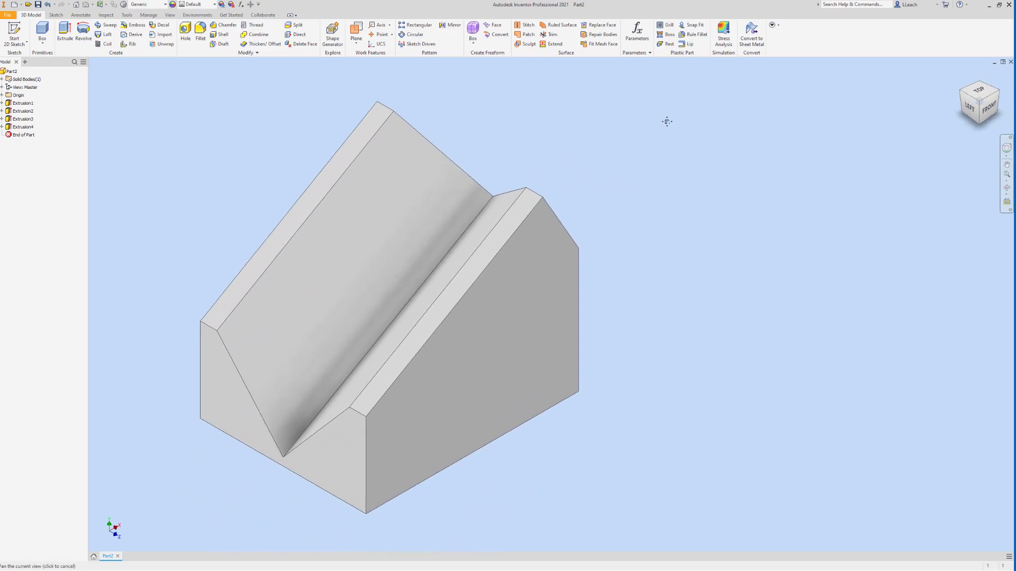
pyautogui.moveTo(644, 166); pyautogui.dragTo(694, 159, button='middle')
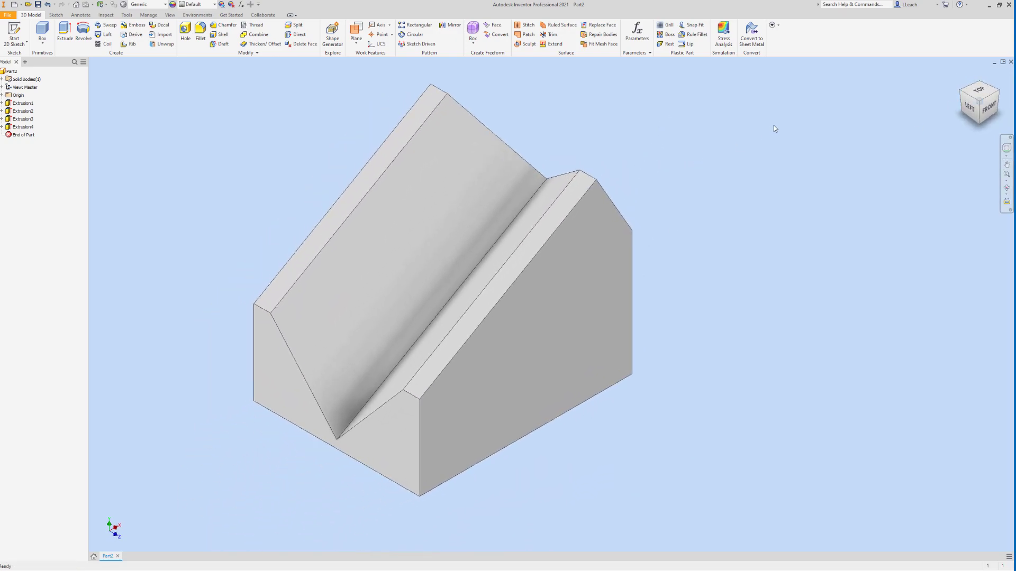
pyautogui.click(989, 107)
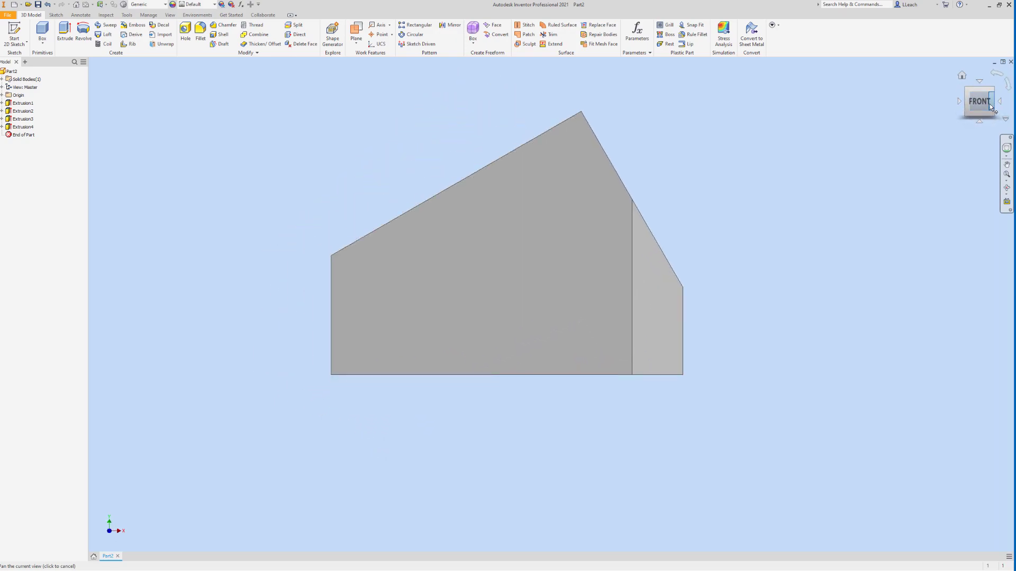
pyautogui.click(992, 91)
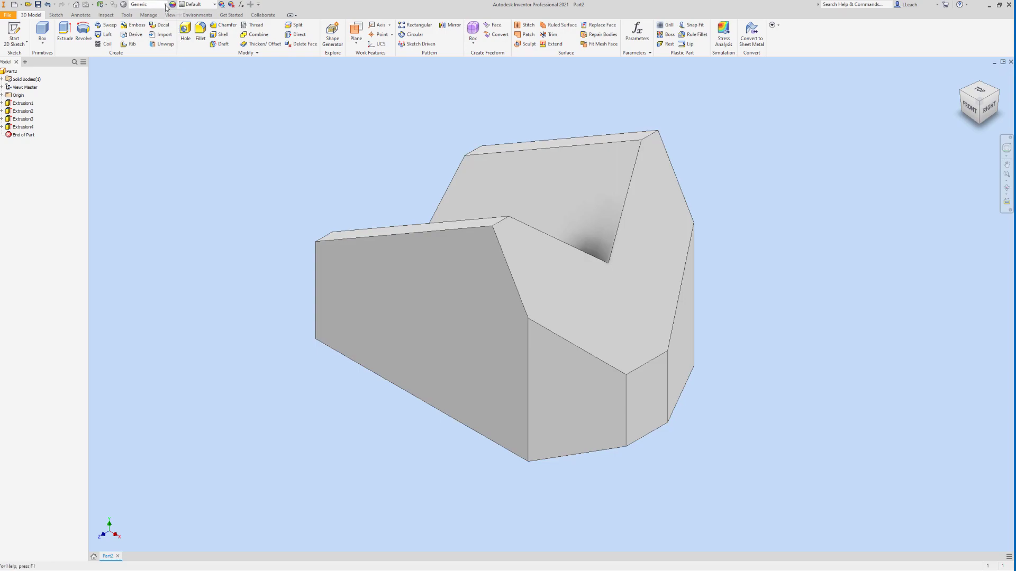
# Assign the Steel, Carbon material to the V-block, giving it a semi-polished look
pyautogui.click(165, 5)
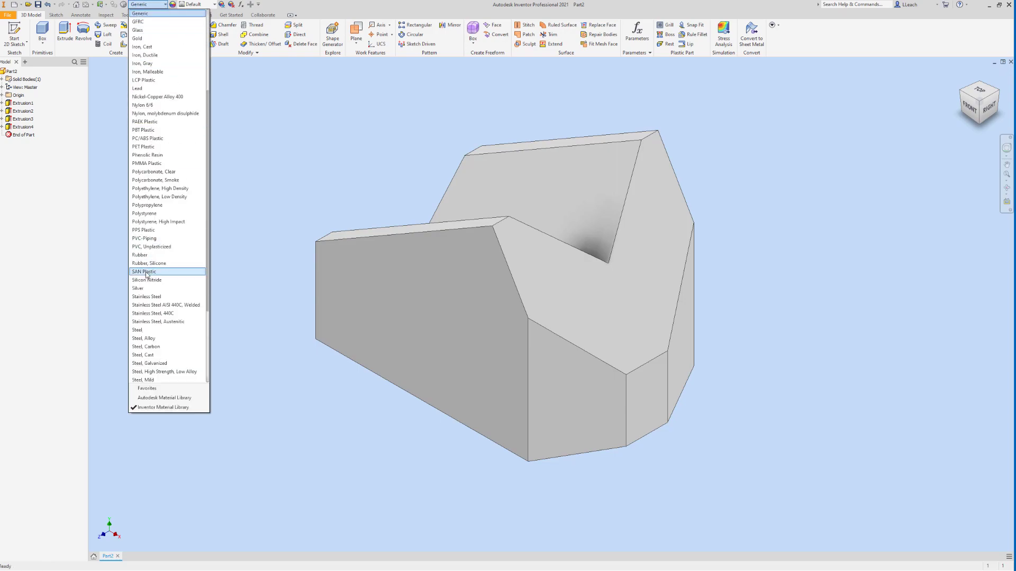
pyautogui.scroll(-5, 159, 233)
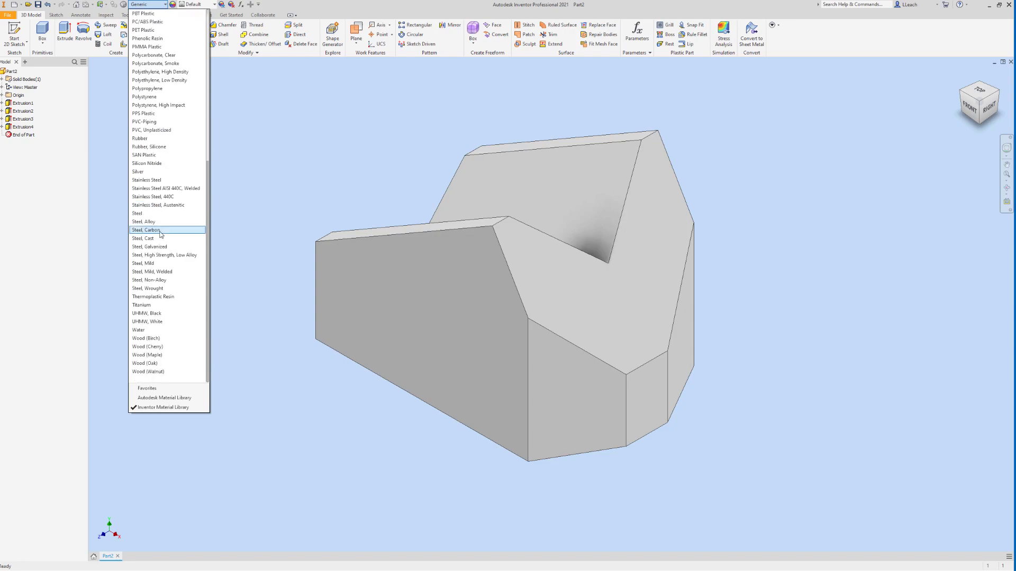
pyautogui.scroll(4, 161, 234)
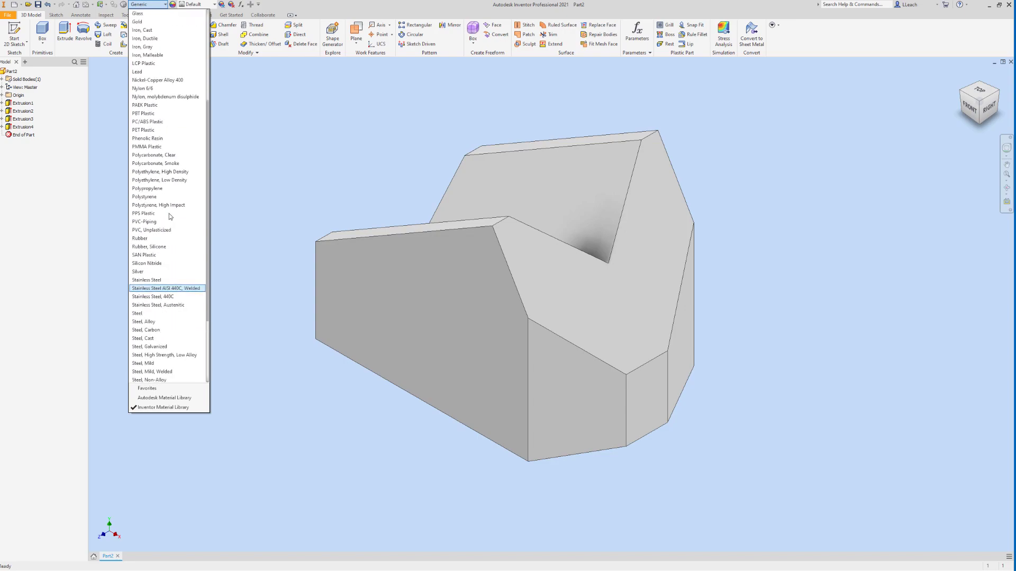
pyautogui.scroll(-1, 169, 214)
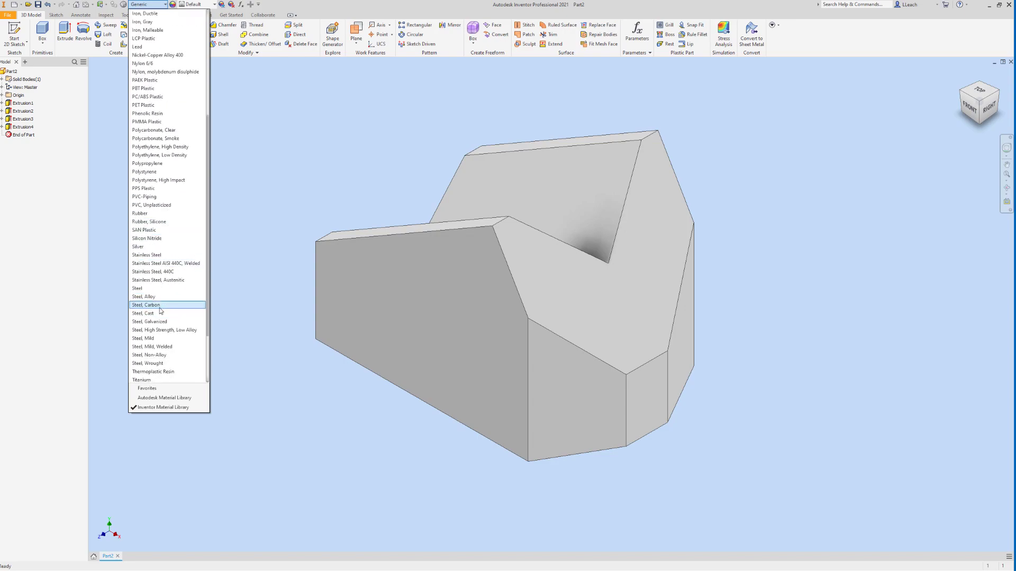
pyautogui.click(156, 306)
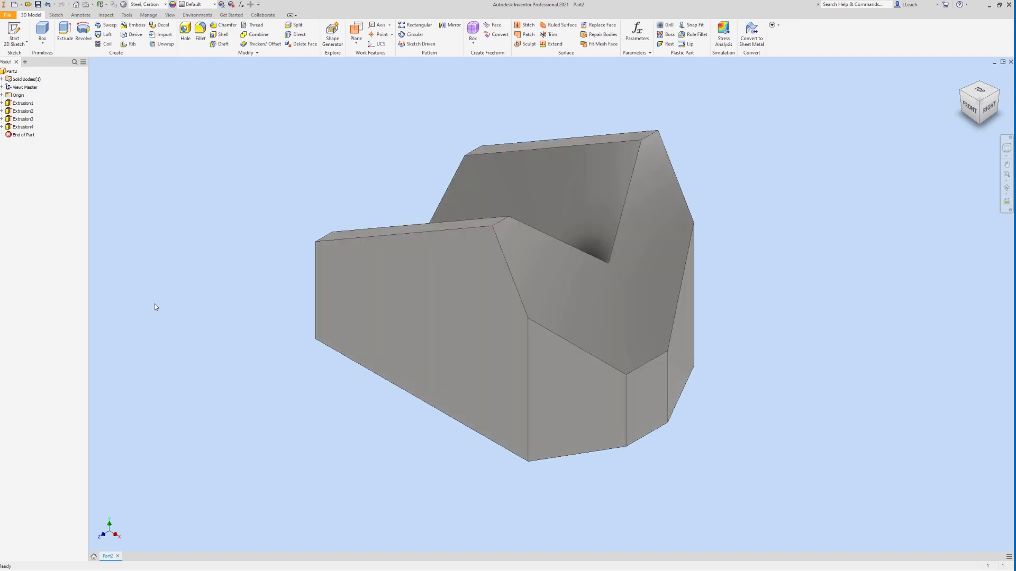
pyautogui.moveTo(277, 168); pyautogui.dragTo(270, 193, button='middle')
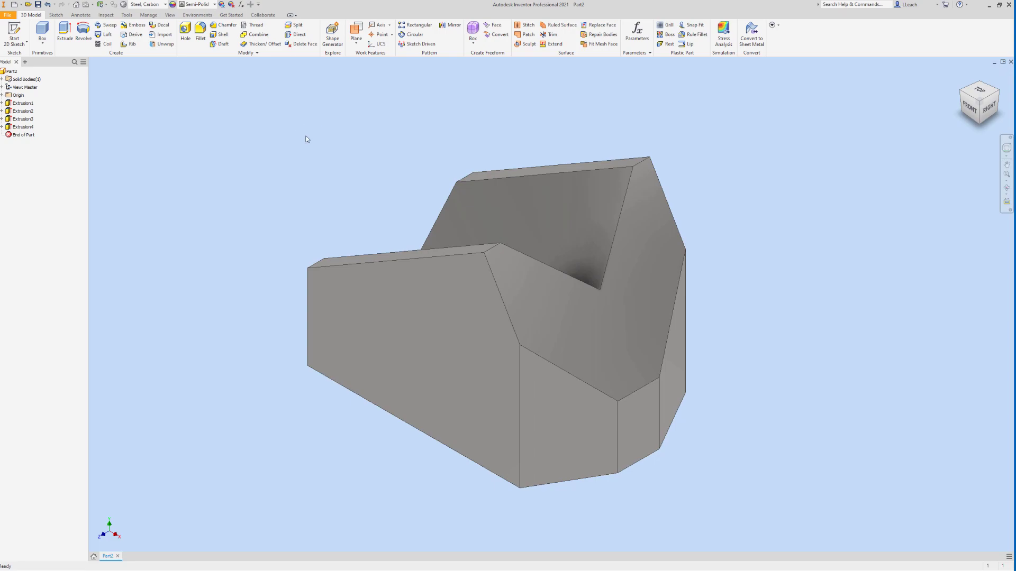
pyautogui.moveTo(320, 141); pyautogui.dragTo(308, 146, button='middle')
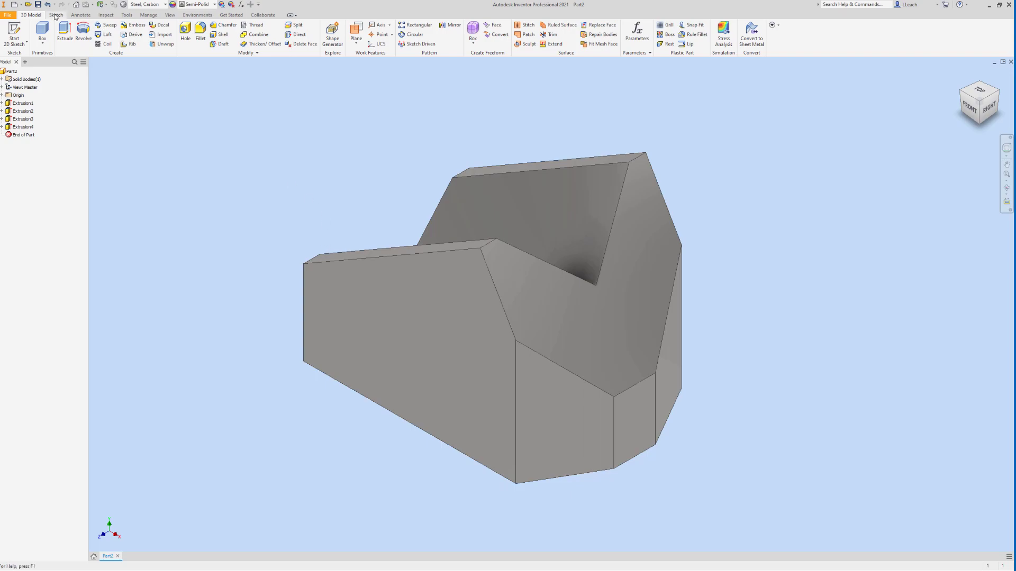
# Update Part2's iProperties physical values, showing 2.147 lbmass mass and 7.571 in^3 volume, then close
pyautogui.click(8, 15)
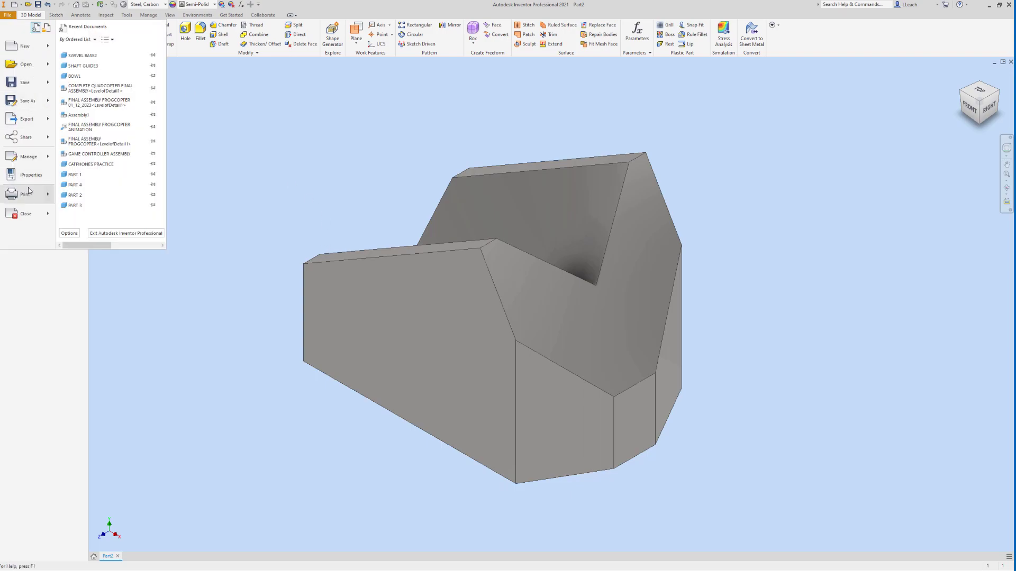
pyautogui.click(30, 175)
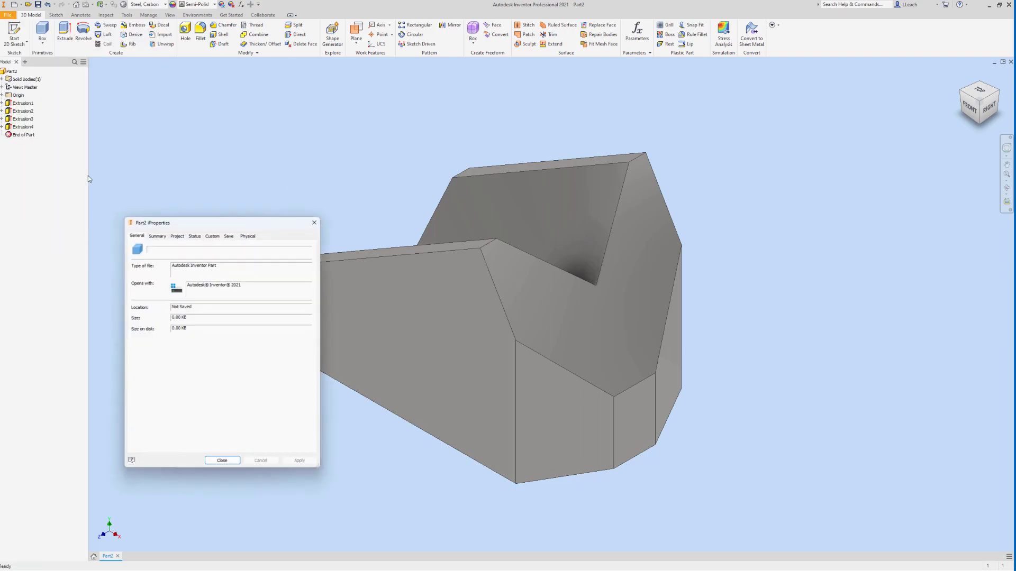
pyautogui.click(253, 235)
pyautogui.click(274, 253)
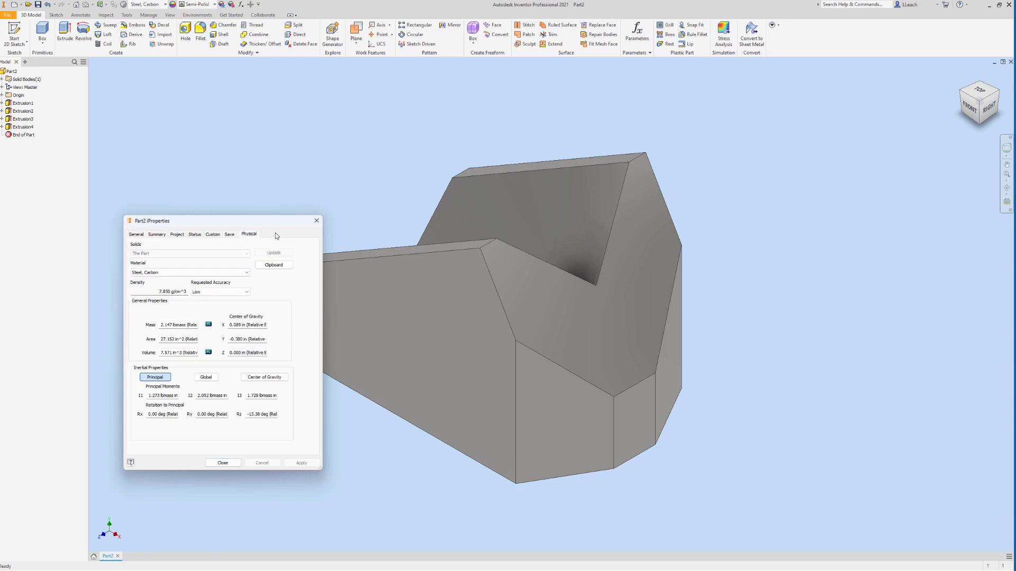
pyautogui.moveTo(274, 225); pyautogui.dragTo(875, 151)
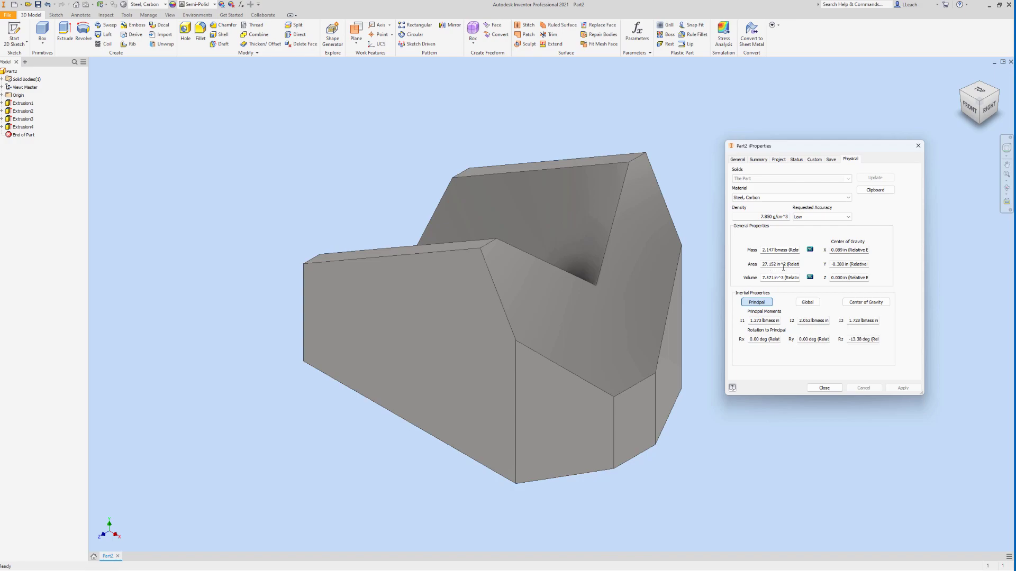
pyautogui.moveTo(823, 149); pyautogui.dragTo(821, 153)
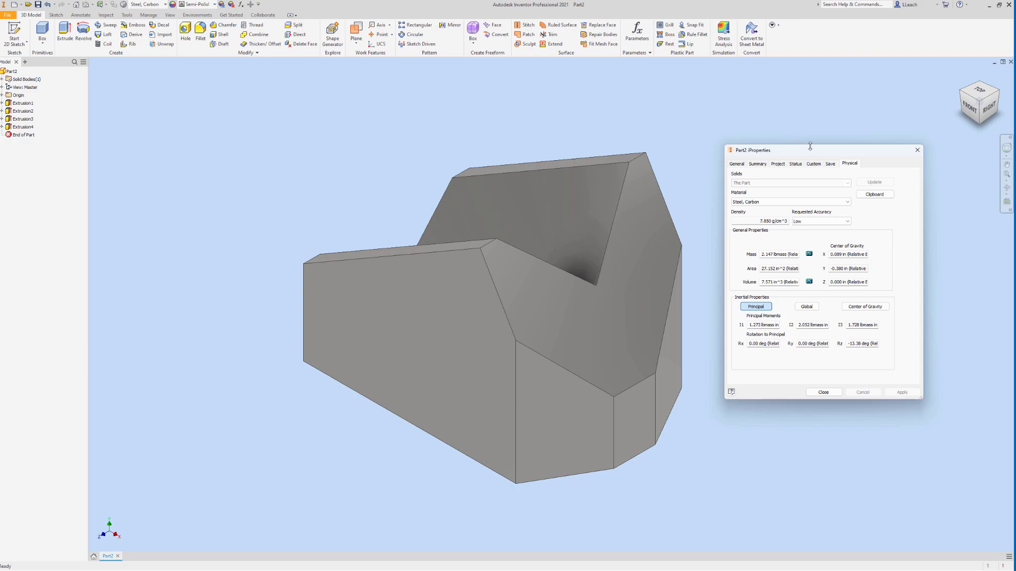
pyautogui.moveTo(813, 151); pyautogui.dragTo(815, 148)
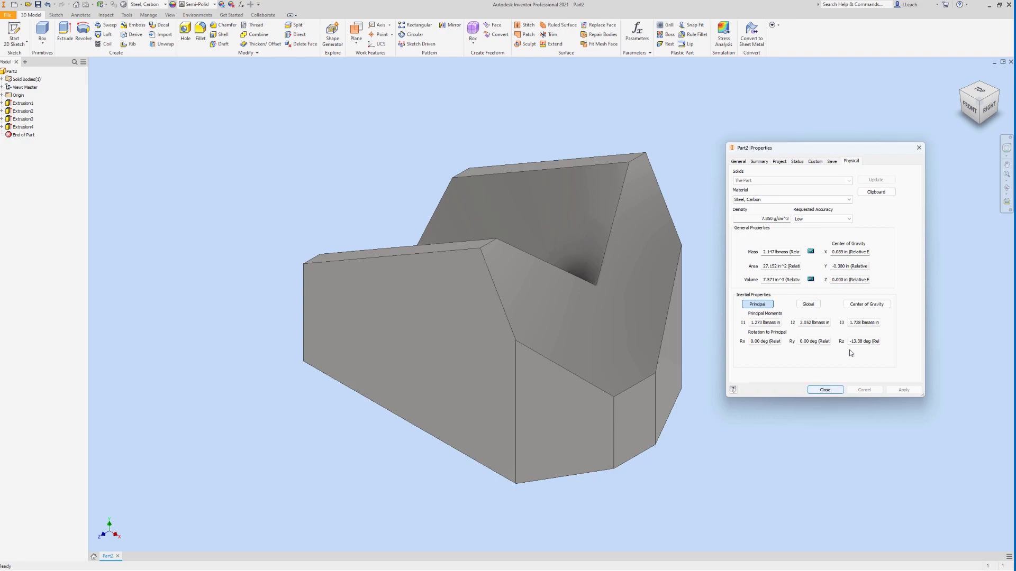
pyautogui.click(825, 390)
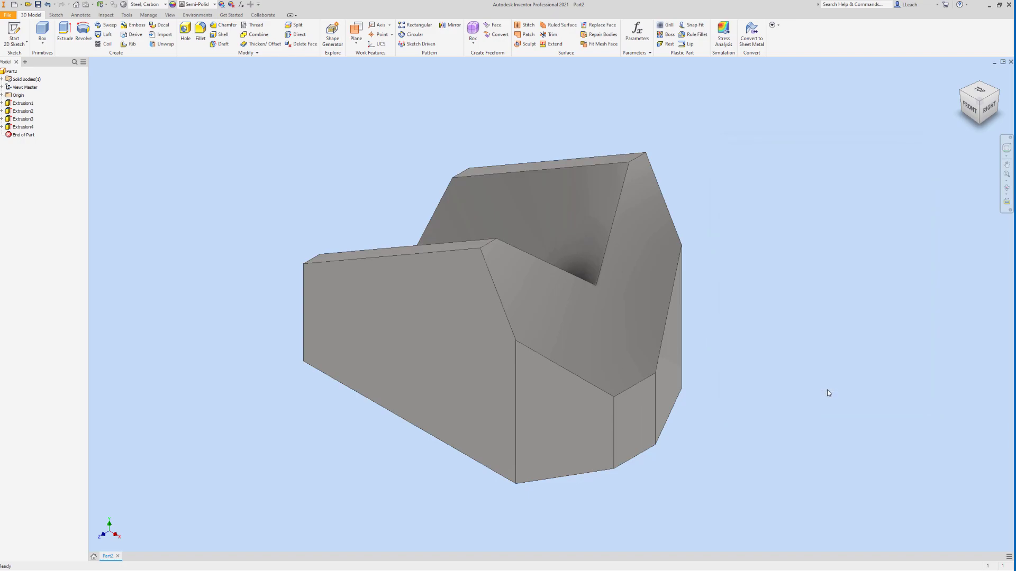
# Save the part as V_BLOCK EXAMPLE.ipt in the Parametric-Modeling2 project folder
pyautogui.click(8, 16)
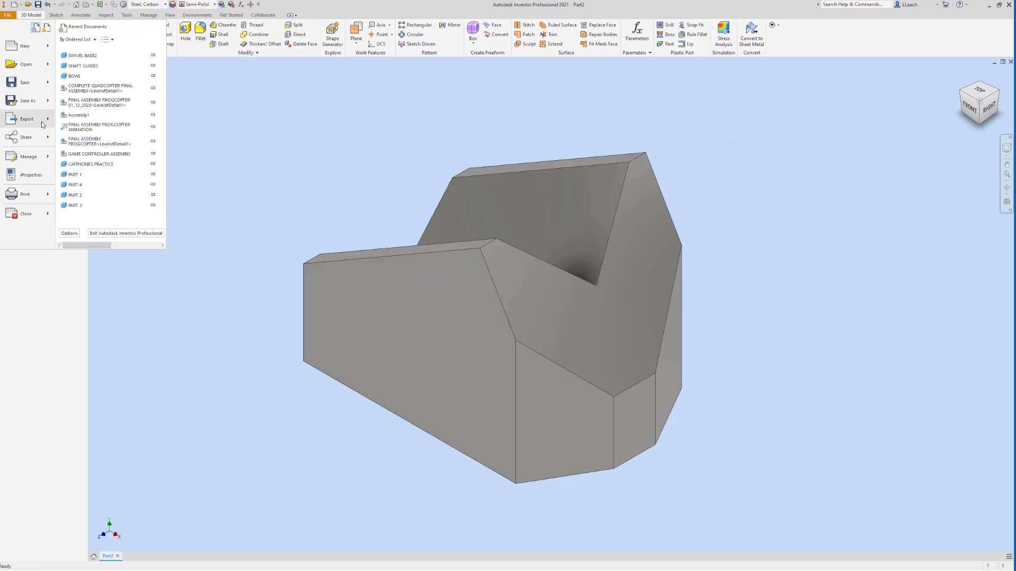
pyautogui.click(33, 88)
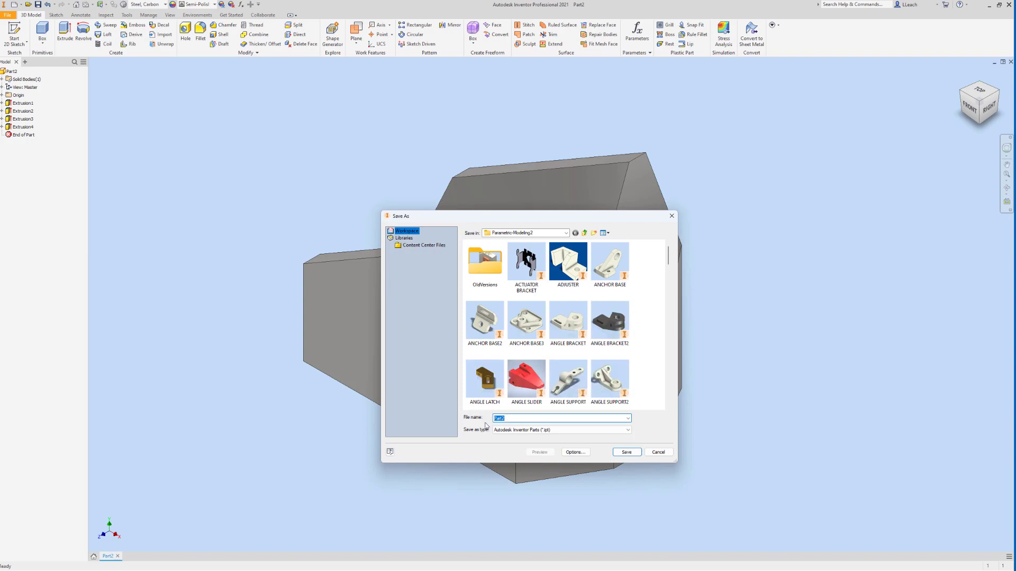
pyautogui.write('V')
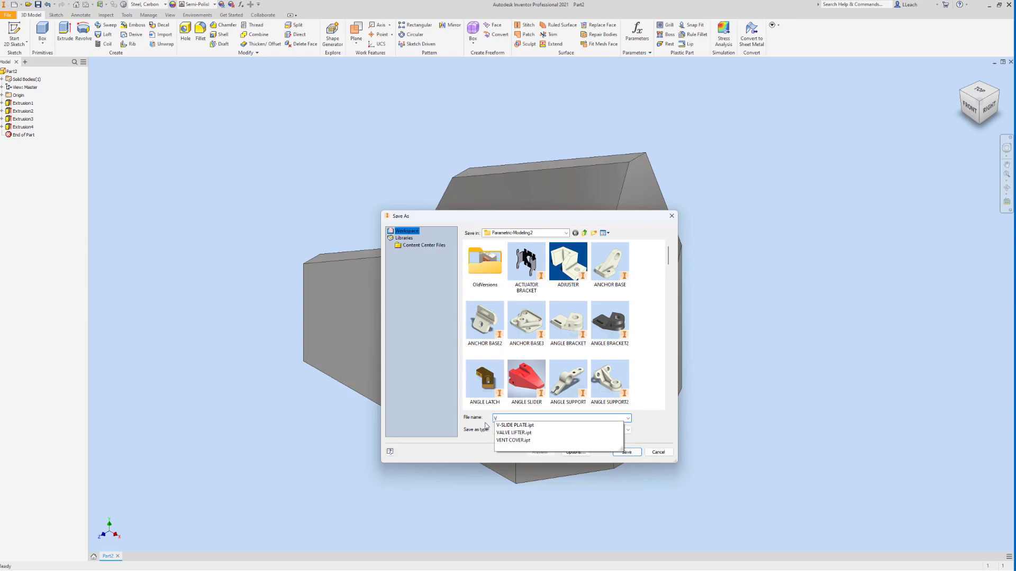
pyautogui.write('_')
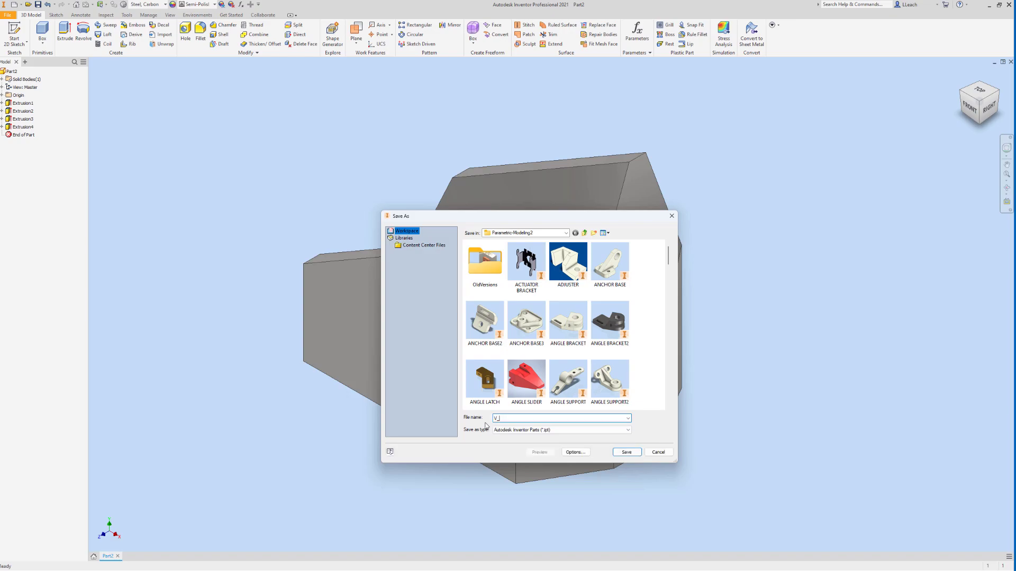
pyautogui.write('BLOVK')
pyautogui.press('BackSpace')
pyautogui.press('BackSpace')
pyautogui.write('CK EXAMP')
pyautogui.click(625, 453)
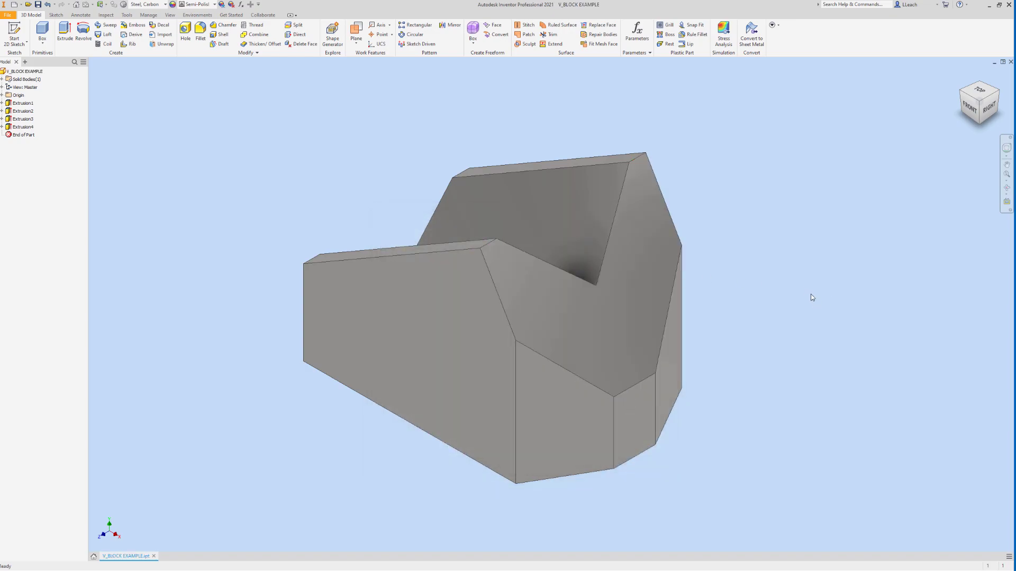
# Turn on shadows and floor reflections for the V-block on the View tab
pyautogui.click(170, 14)
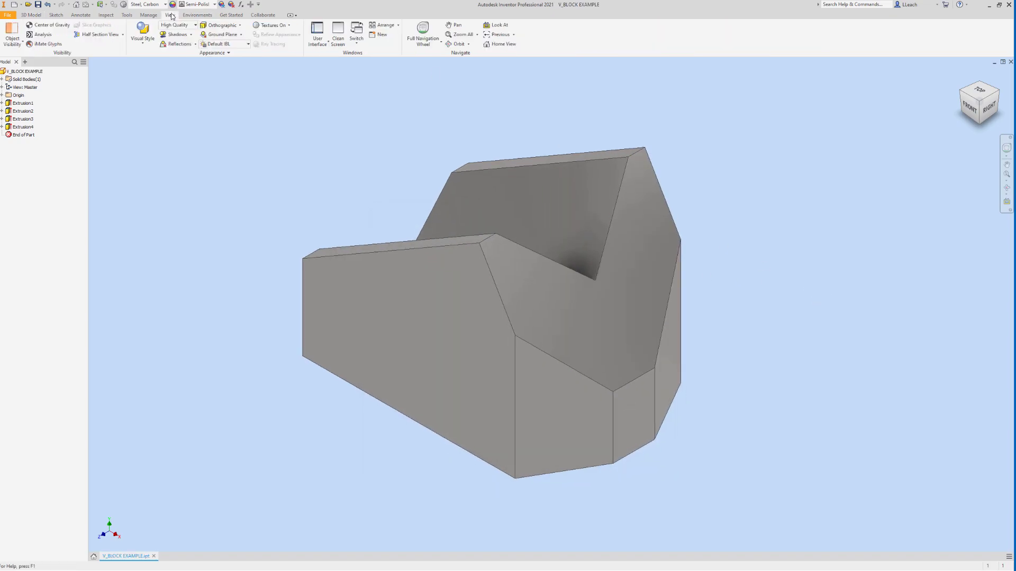
pyautogui.click(143, 33)
pyautogui.click(174, 84)
pyautogui.click(180, 35)
pyautogui.click(182, 45)
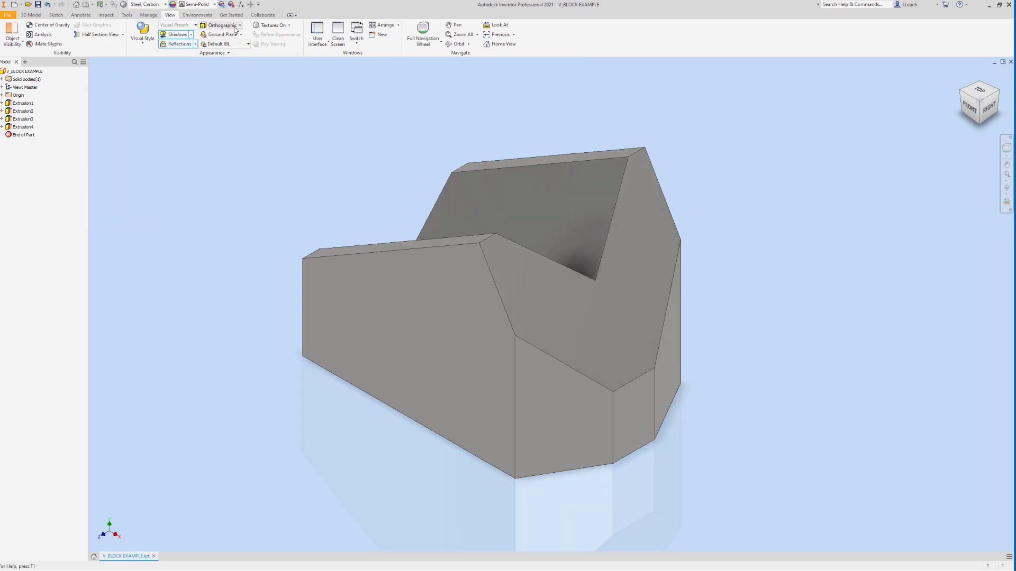
# Switch the camera to Perspective and apply Photo Booth lighting
pyautogui.click(237, 27)
pyautogui.click(244, 52)
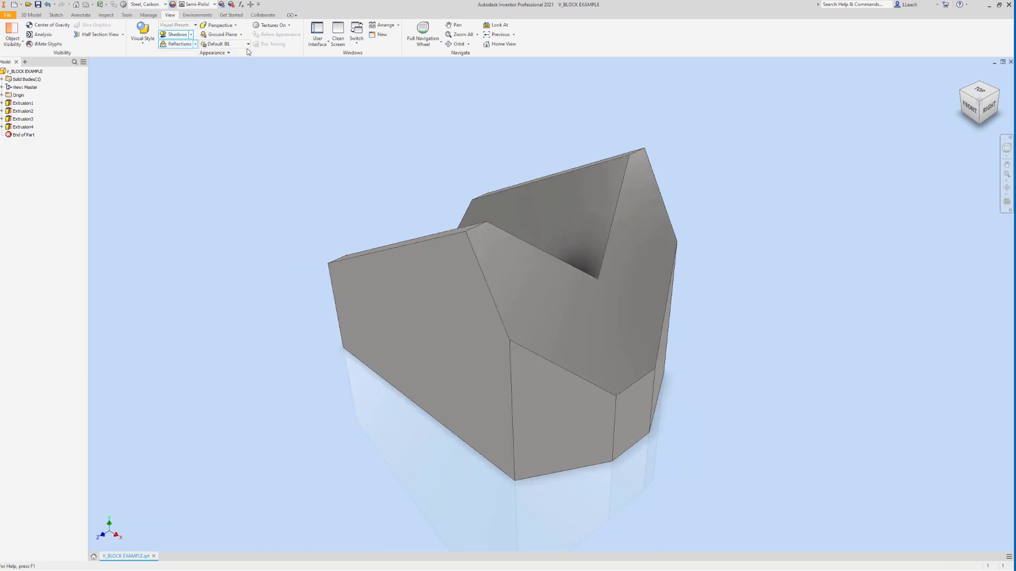
pyautogui.click(247, 44)
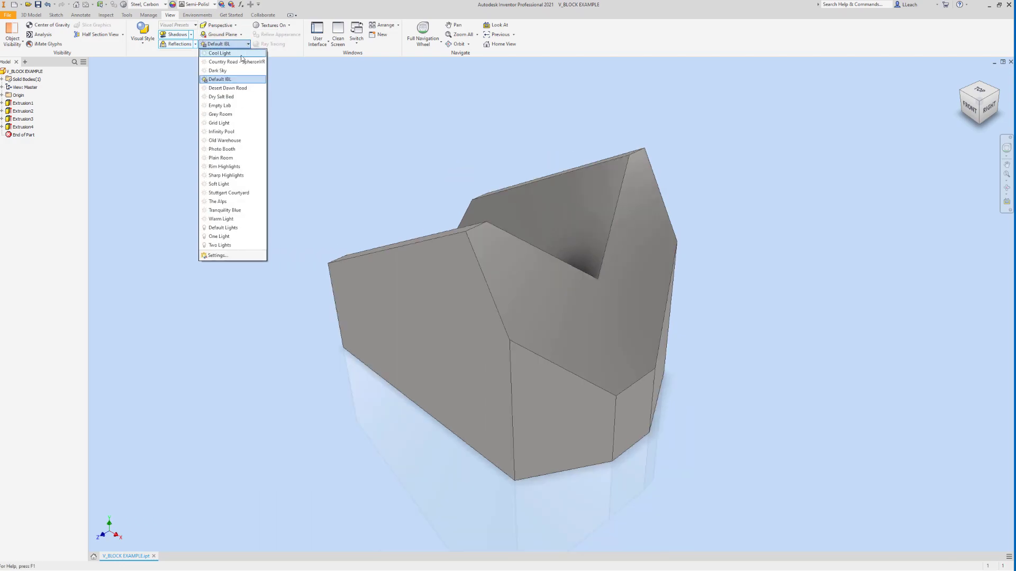
pyautogui.click(222, 149)
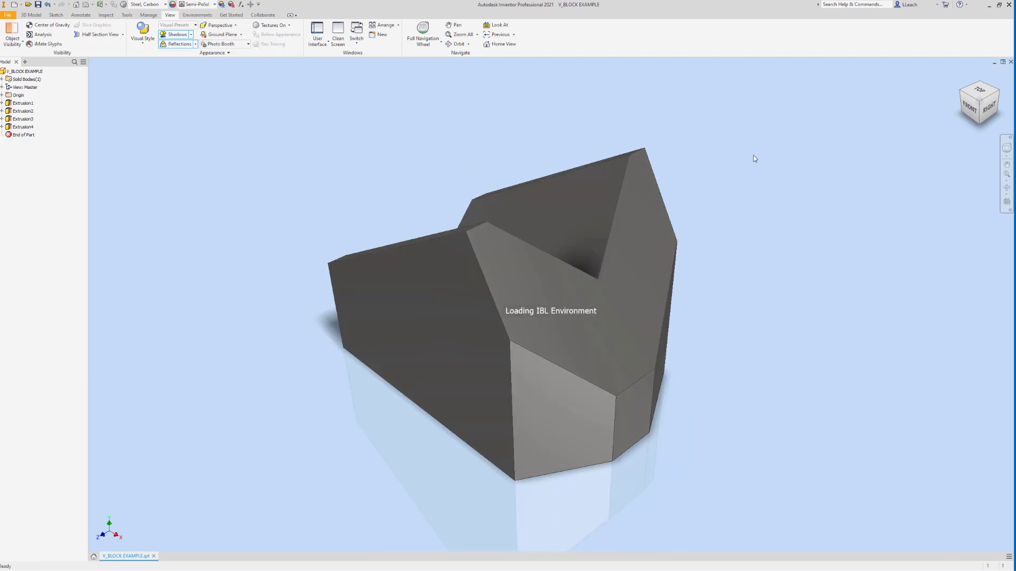